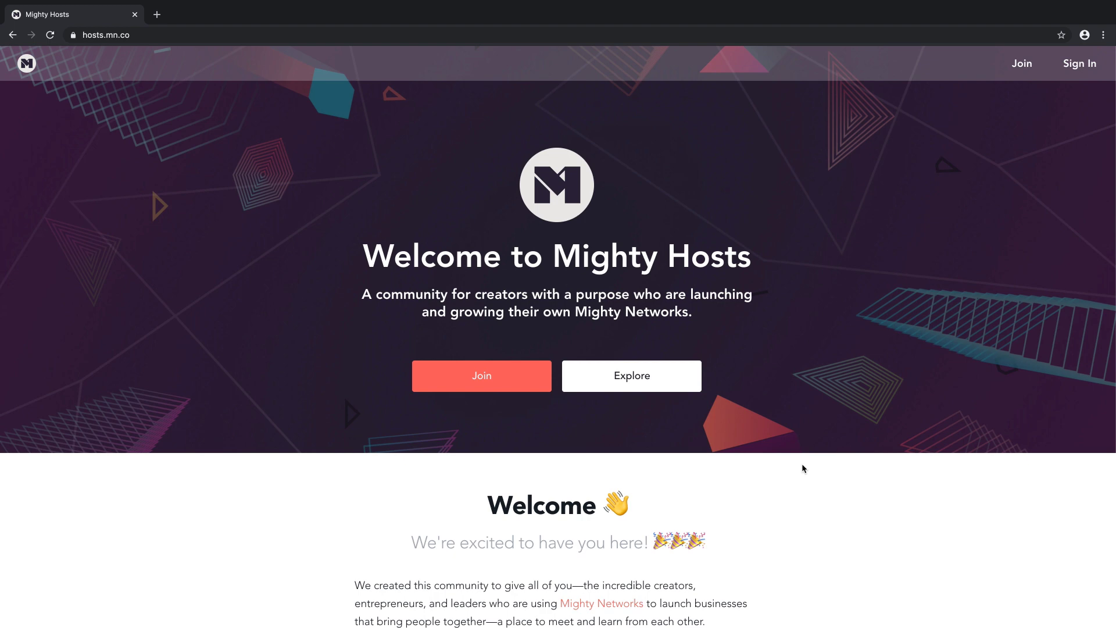
Scroll through every section of the Mighty Hosts landing page down to the footer.
scroll(802, 468, down, 3)
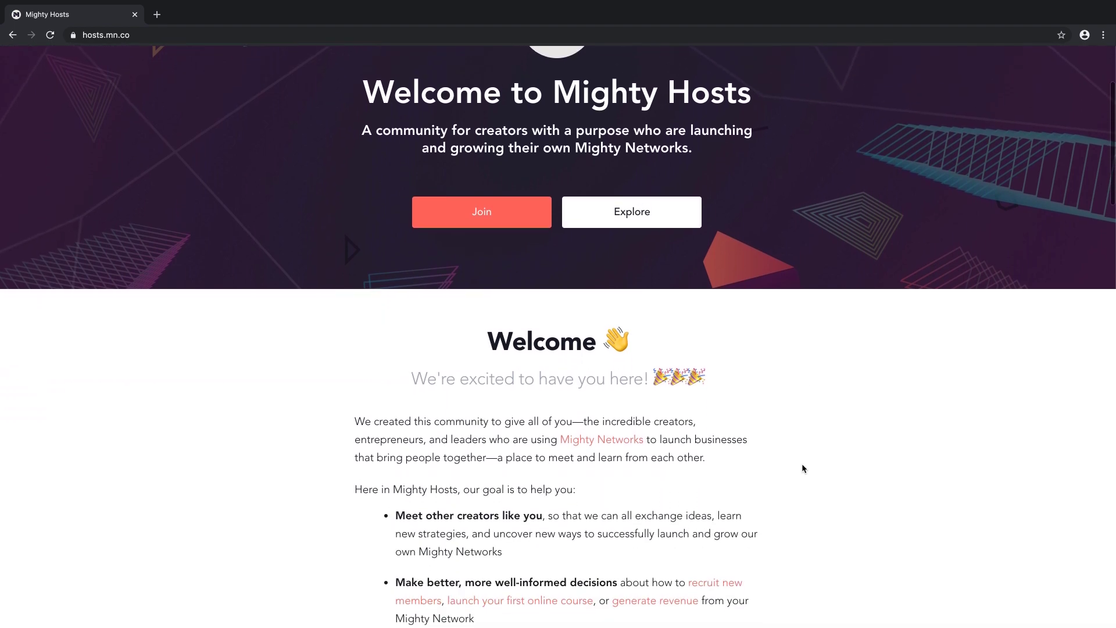
scroll(802, 468, down, 3)
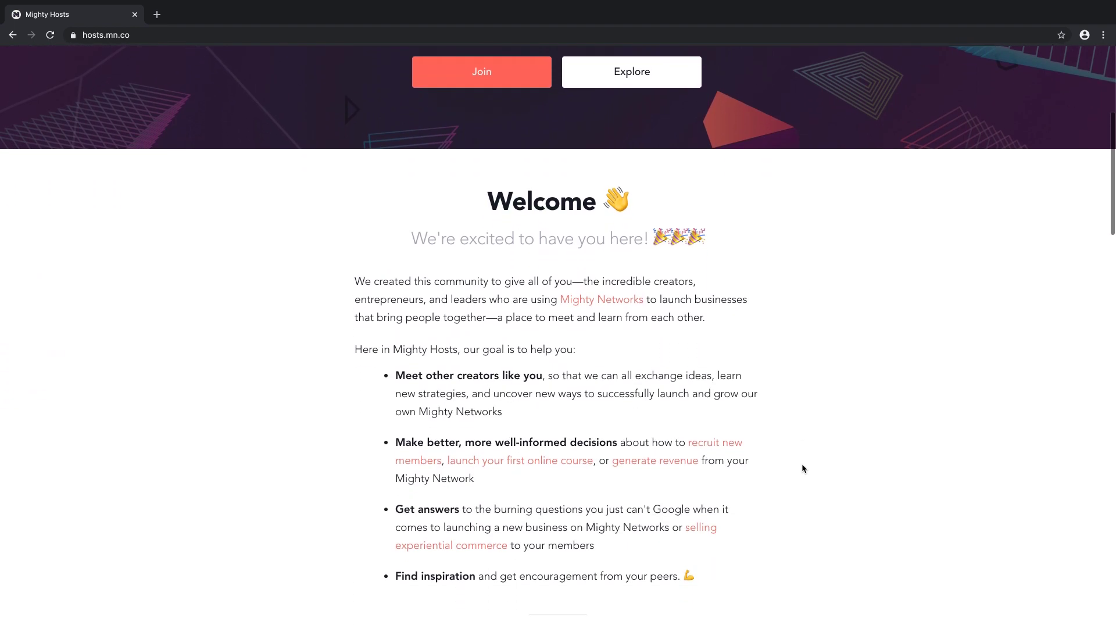
scroll(802, 468, down, 2)
scroll(803, 468, down, 6)
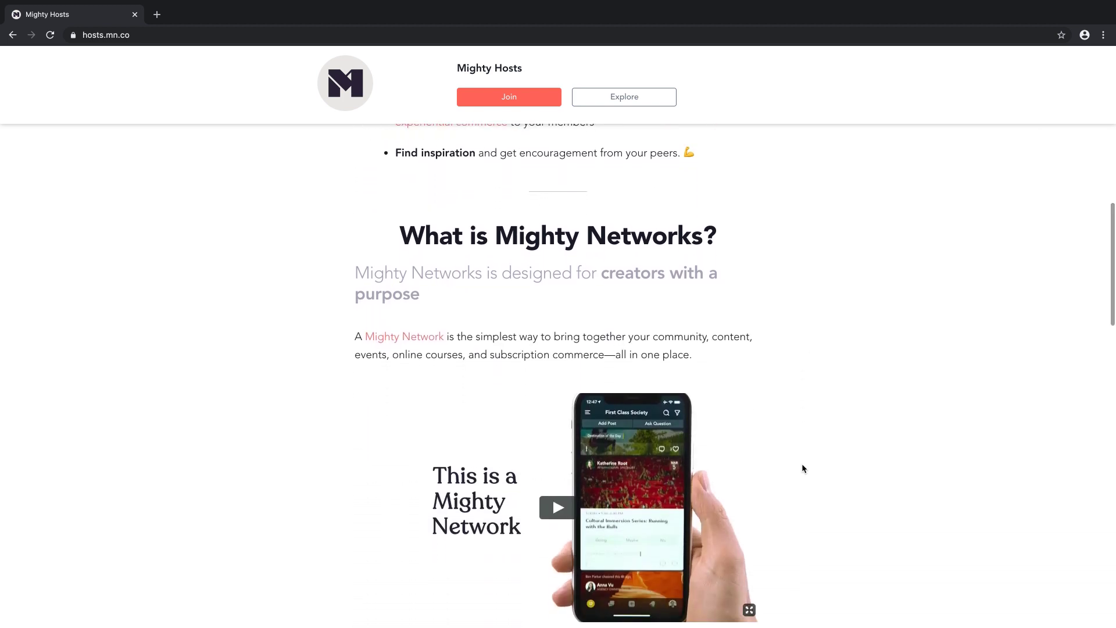
scroll(802, 468, down, 5)
scroll(801, 463, down, 2)
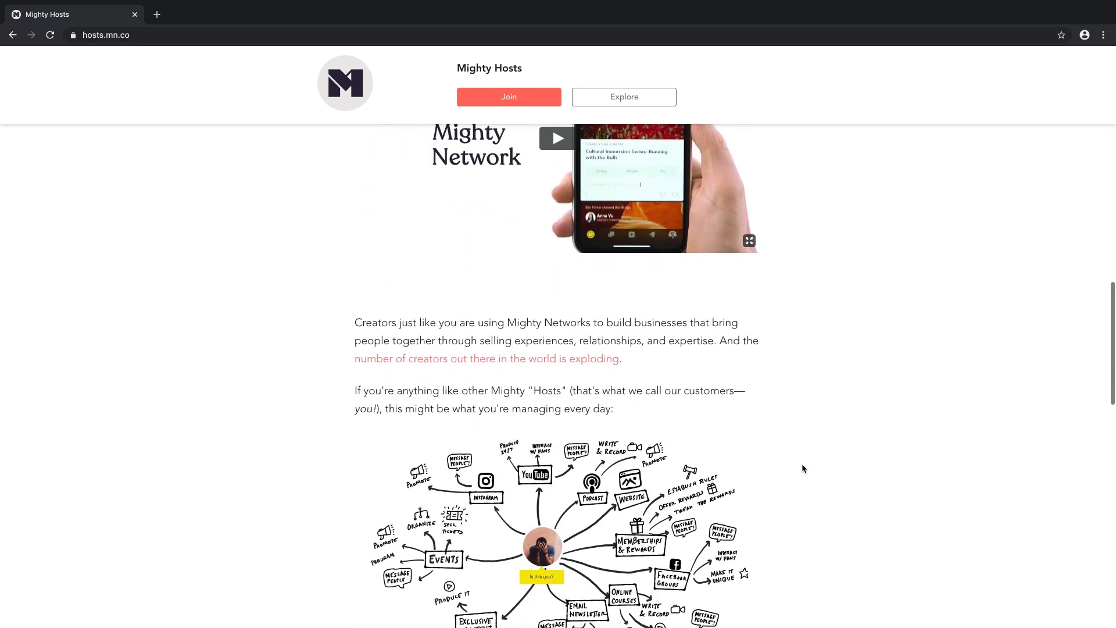
scroll(801, 462, down, 2)
scroll(802, 468, down, 6)
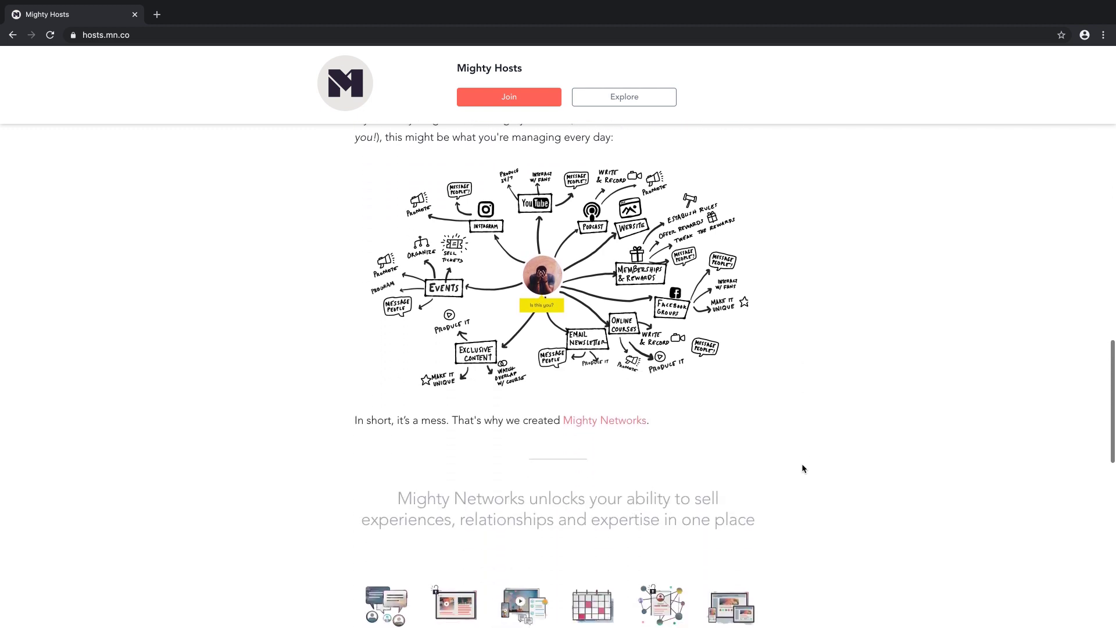
scroll(802, 468, down, 5)
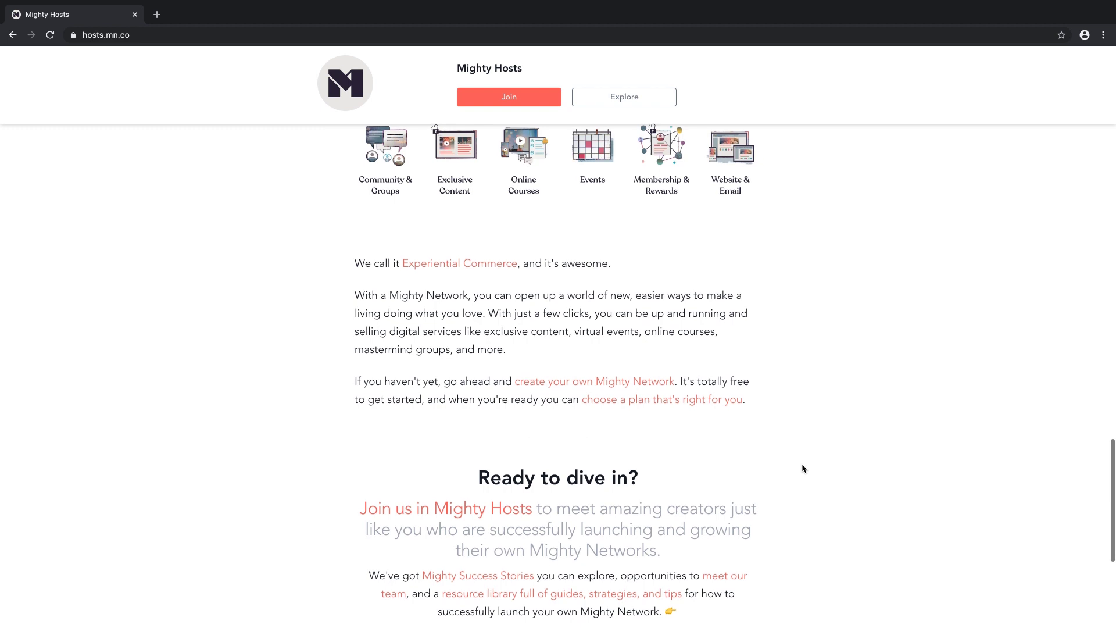
scroll(802, 468, down, 4)
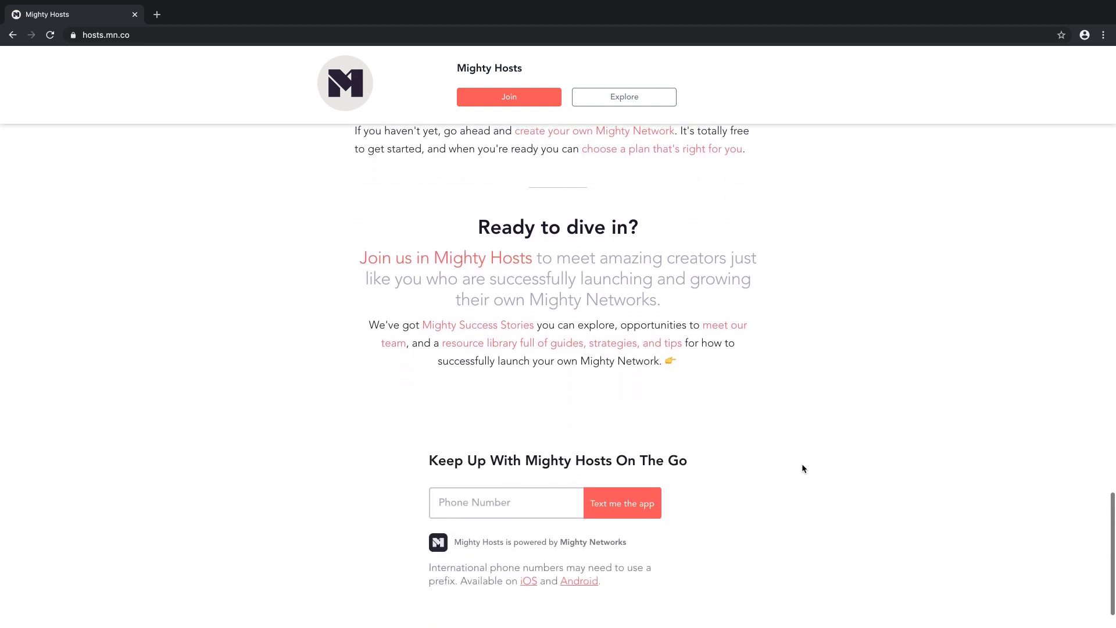
scroll(802, 468, down, 1)
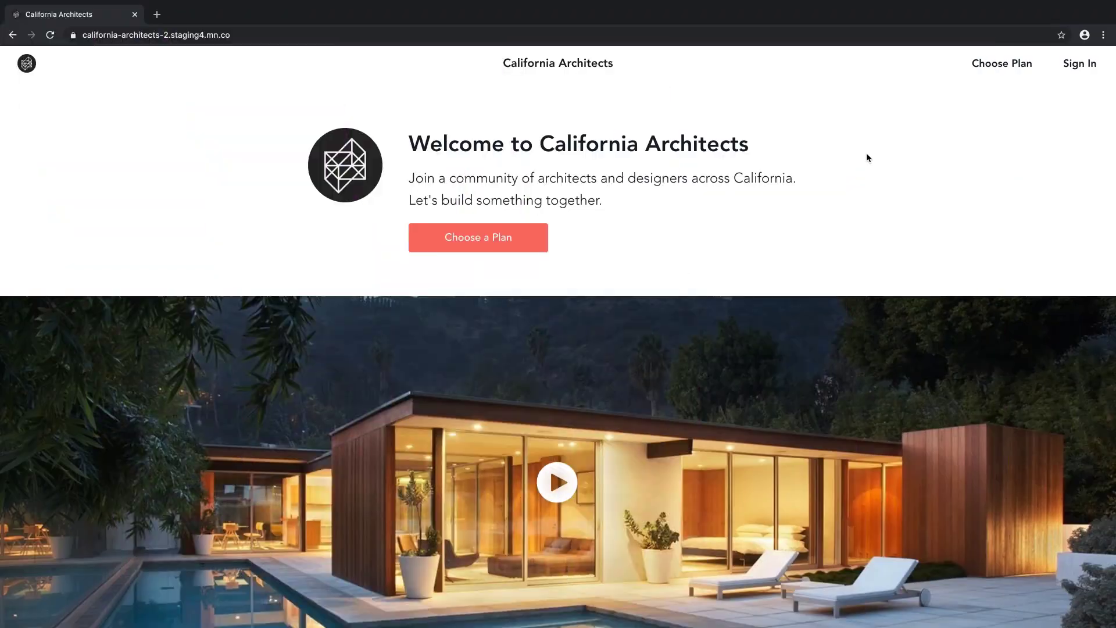
scroll(868, 157, down, 2)
scroll(868, 157, down, 20)
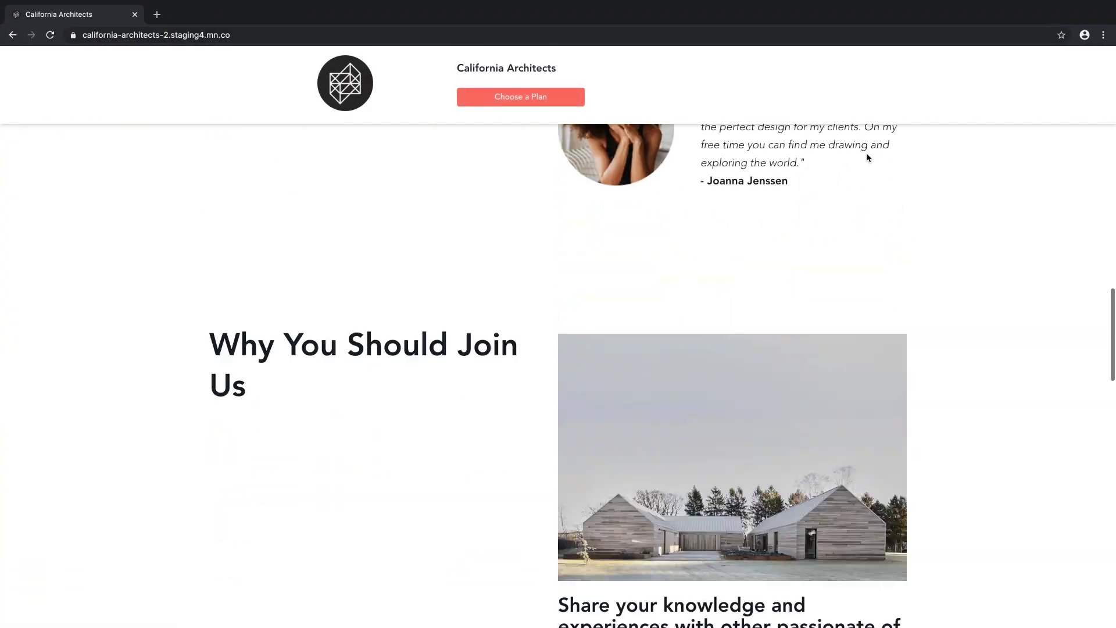
scroll(867, 157, down, 20)
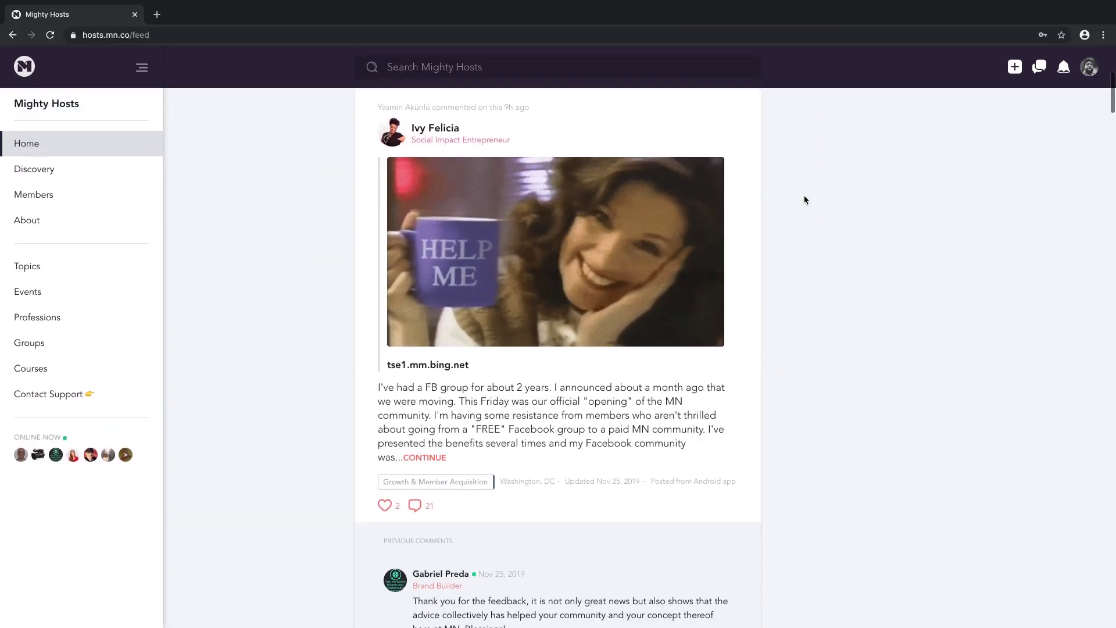
scroll(805, 200, down, 18)
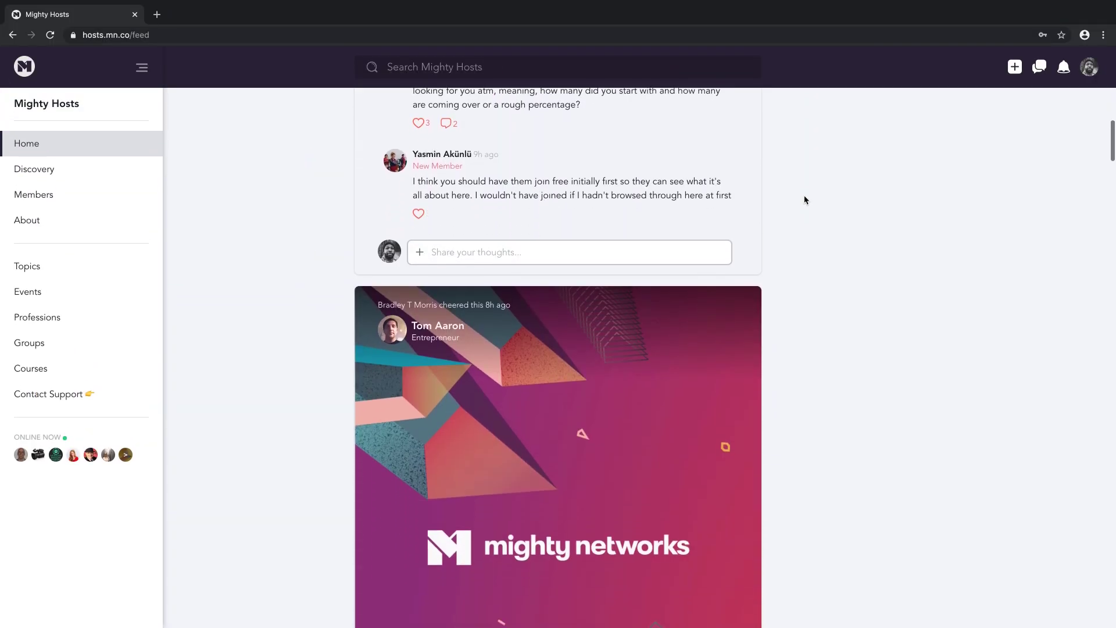
scroll(805, 199, down, 8)
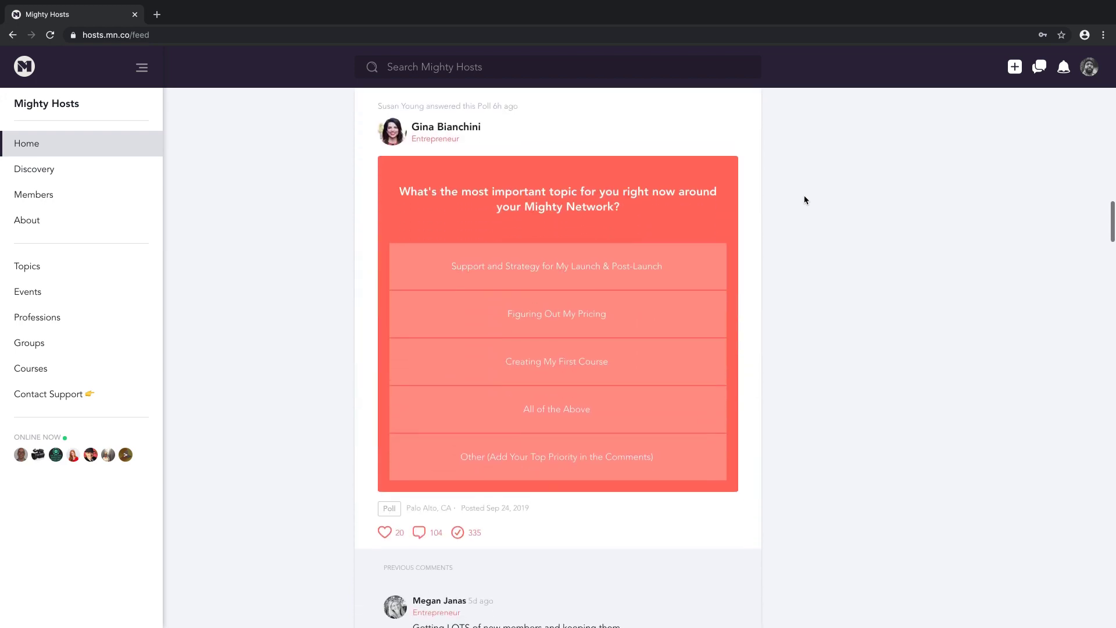
Browse the Mighty Hosts home feed, then start a new post to Network.
scroll(804, 200, up, 20)
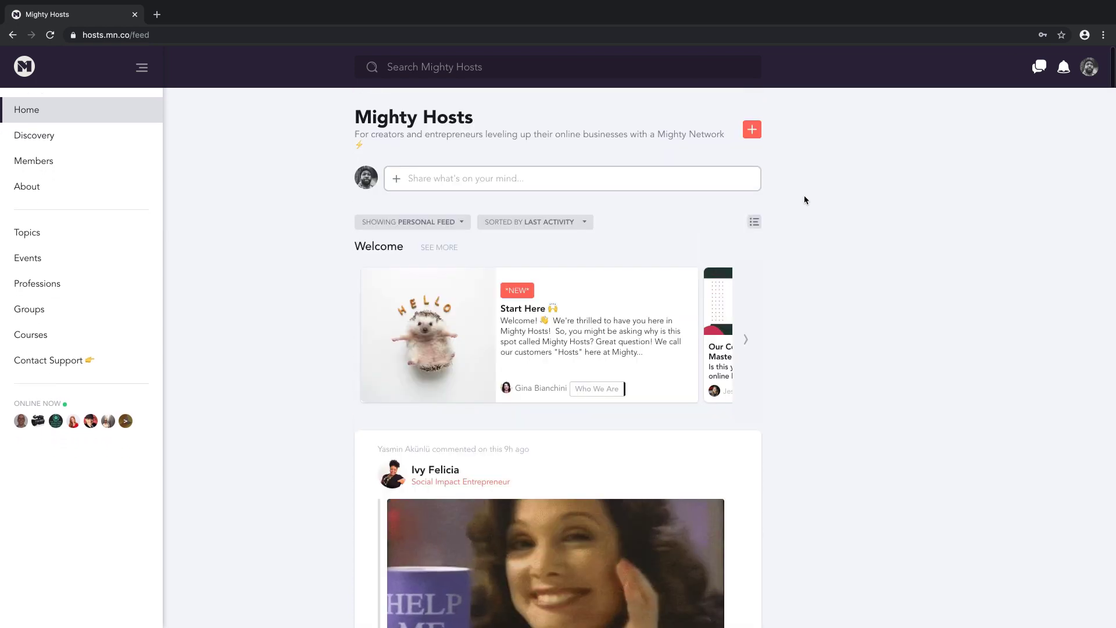
click(511, 179)
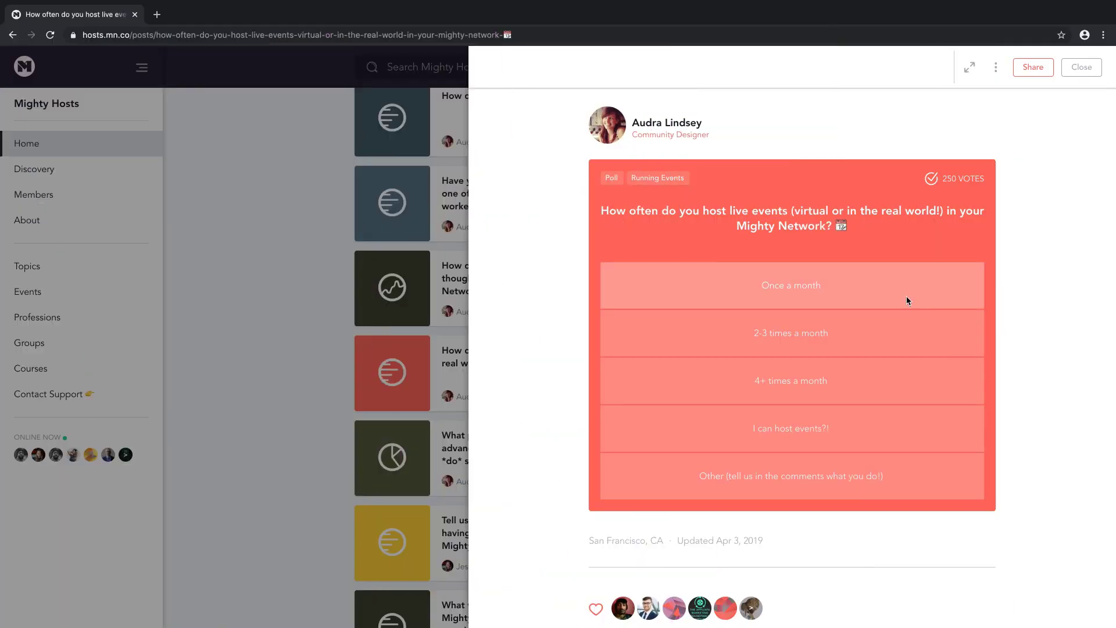
Vote 'Once a month' in the scheduling poll, pin the hot-cold bar near Positive, and read Start Here.
click(906, 298)
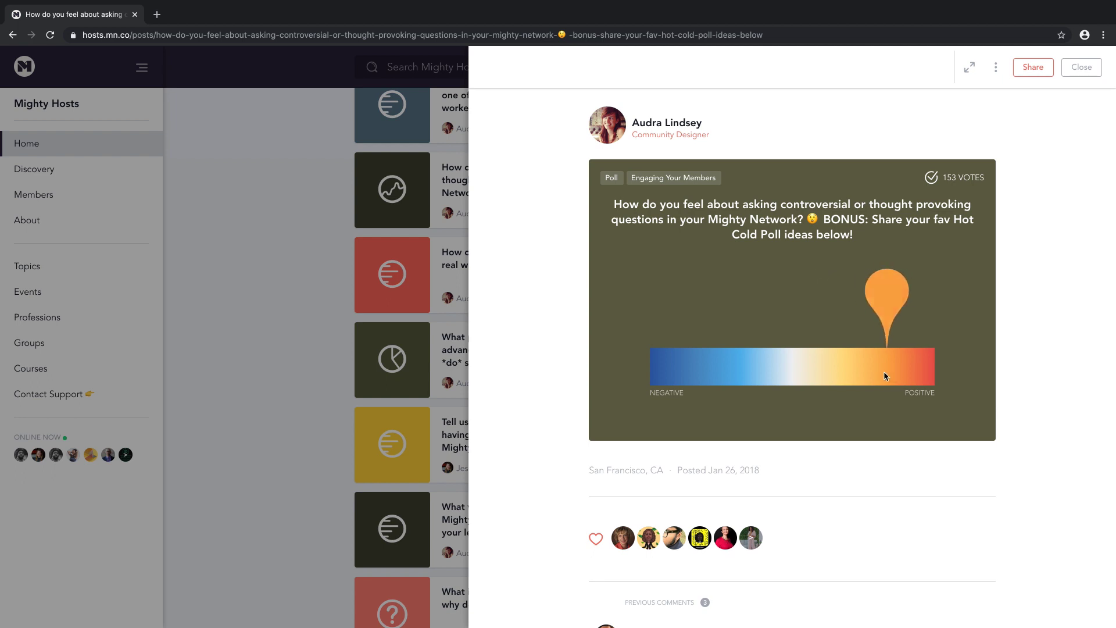
click(867, 374)
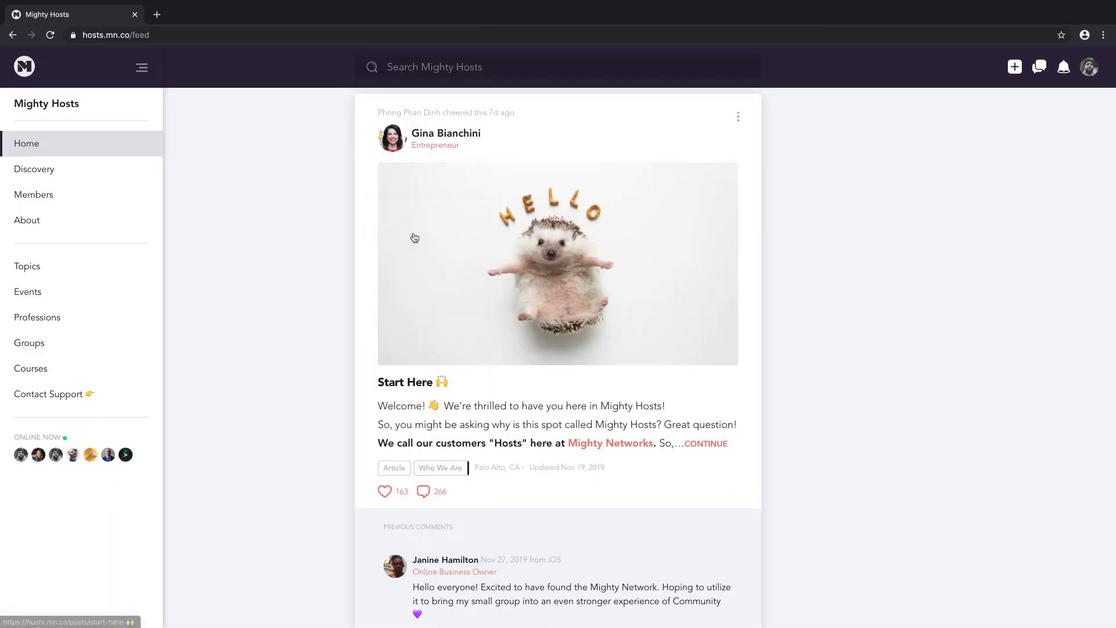
click(414, 238)
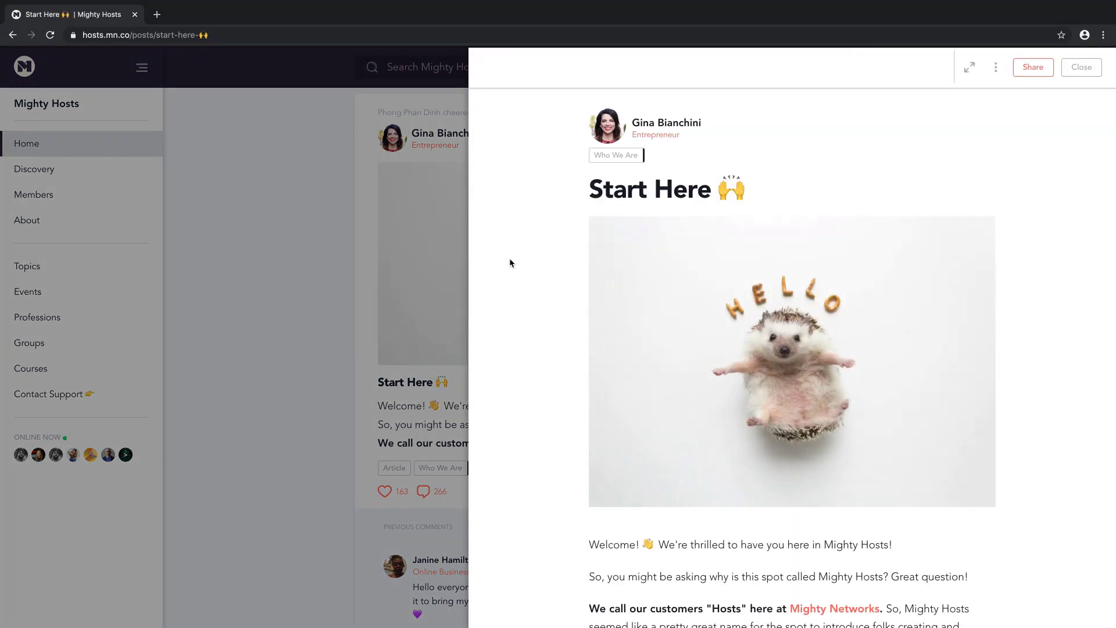
scroll(513, 268, down, 15)
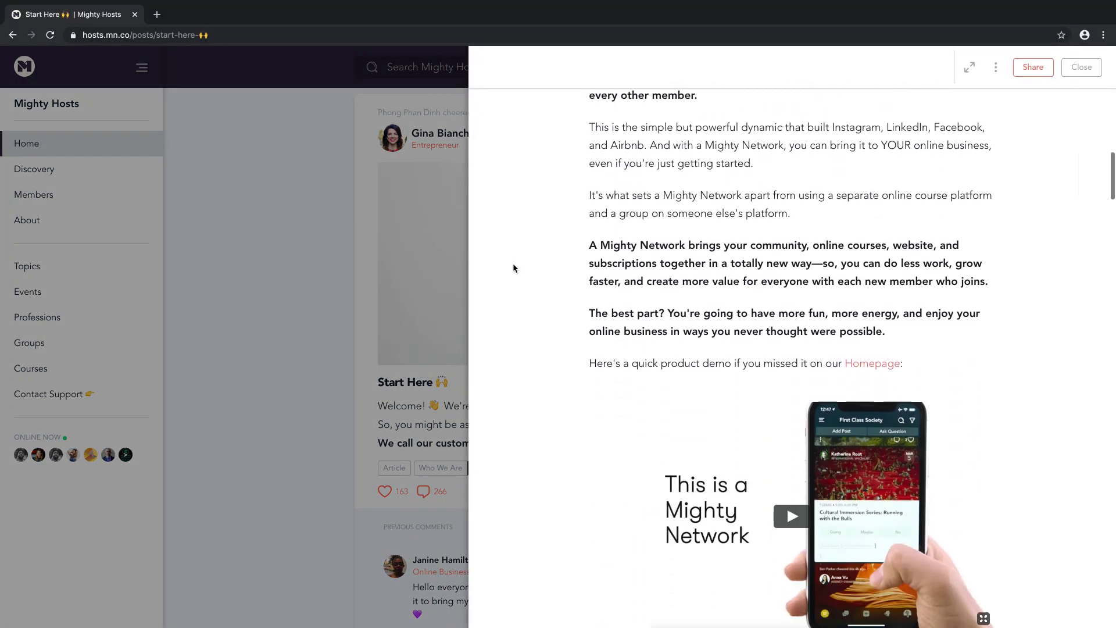
scroll(513, 268, down, 19)
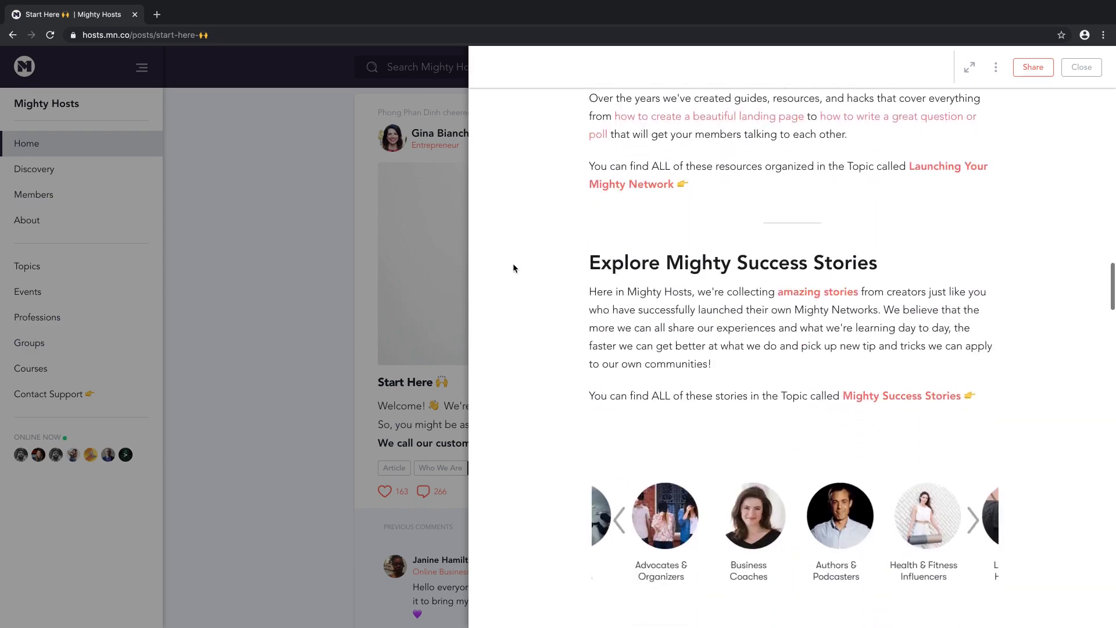
scroll(514, 268, down, 7)
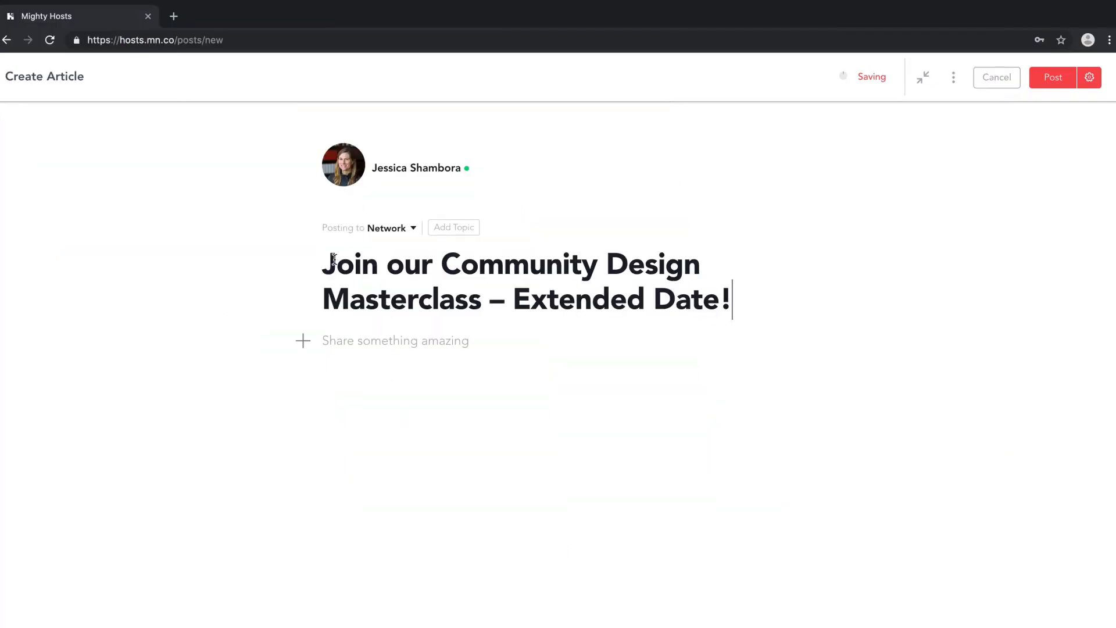
Paste the article body and insert the Community Design image above it.
click(324, 340)
key(ctrl+v)
click(324, 340)
key(Return)
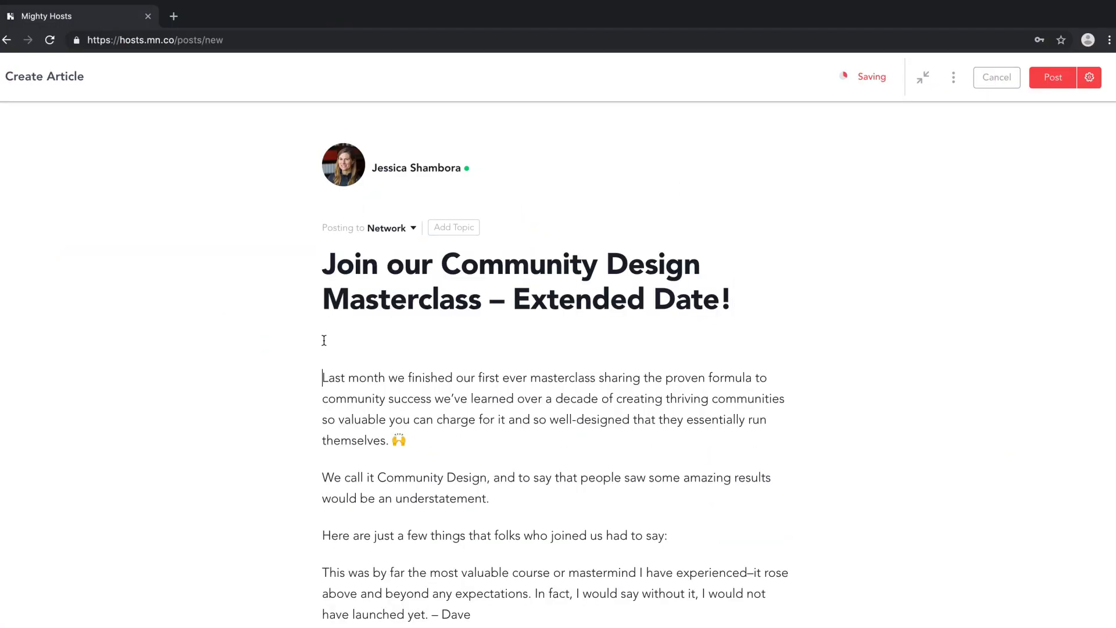
click(303, 341)
click(337, 341)
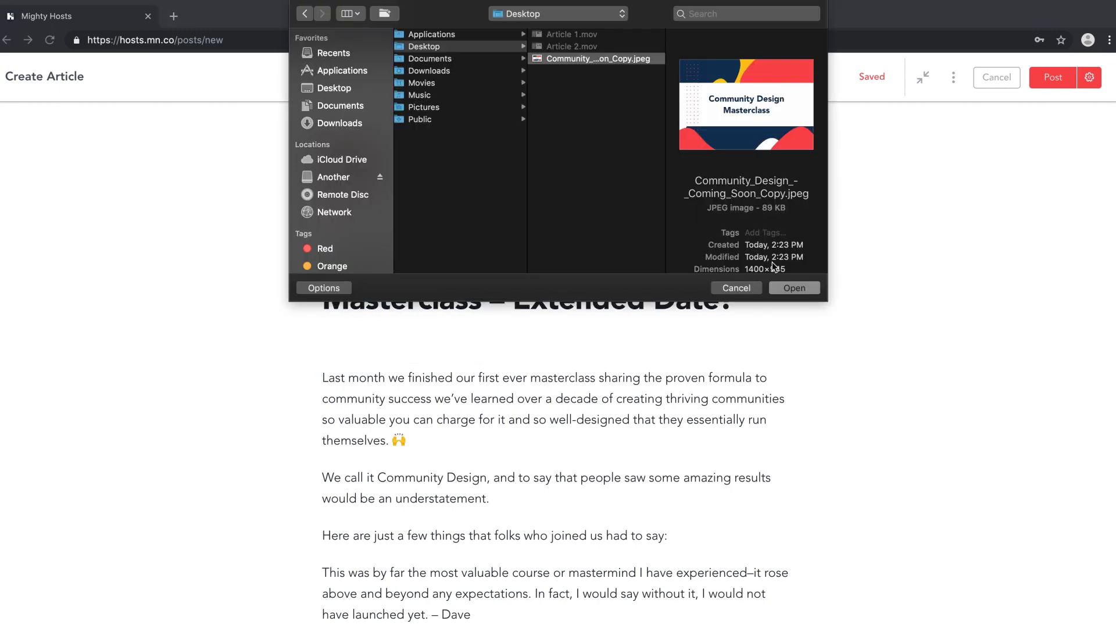
click(794, 288)
Format the first testimonial paragraph as a quote.
scroll(836, 382, down, 2)
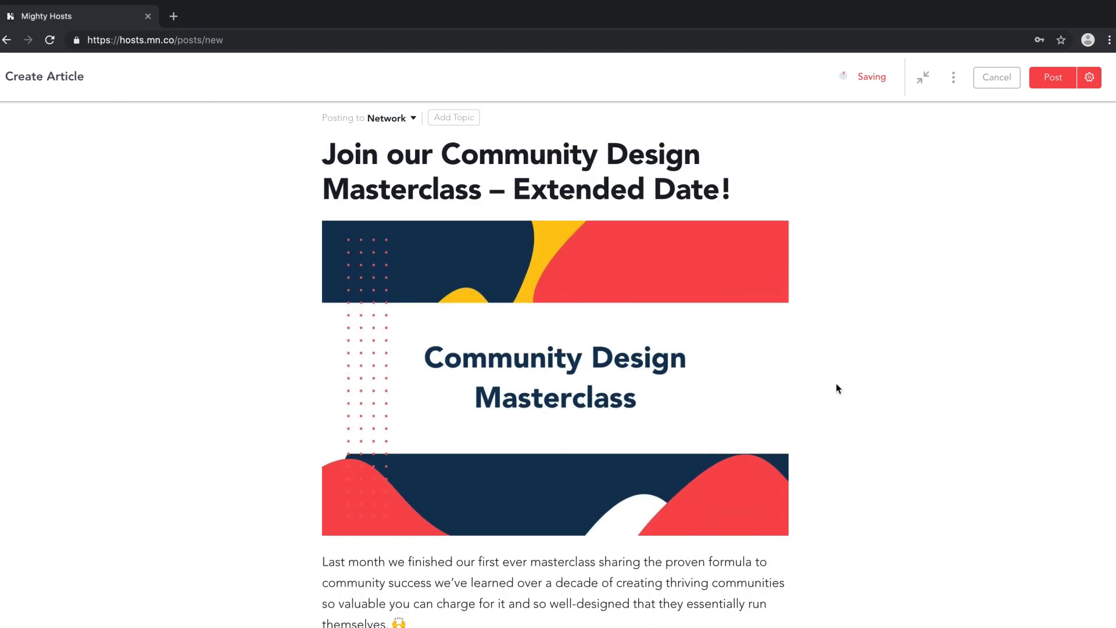
scroll(836, 388, down, 8)
triple_click(513, 329)
click(617, 364)
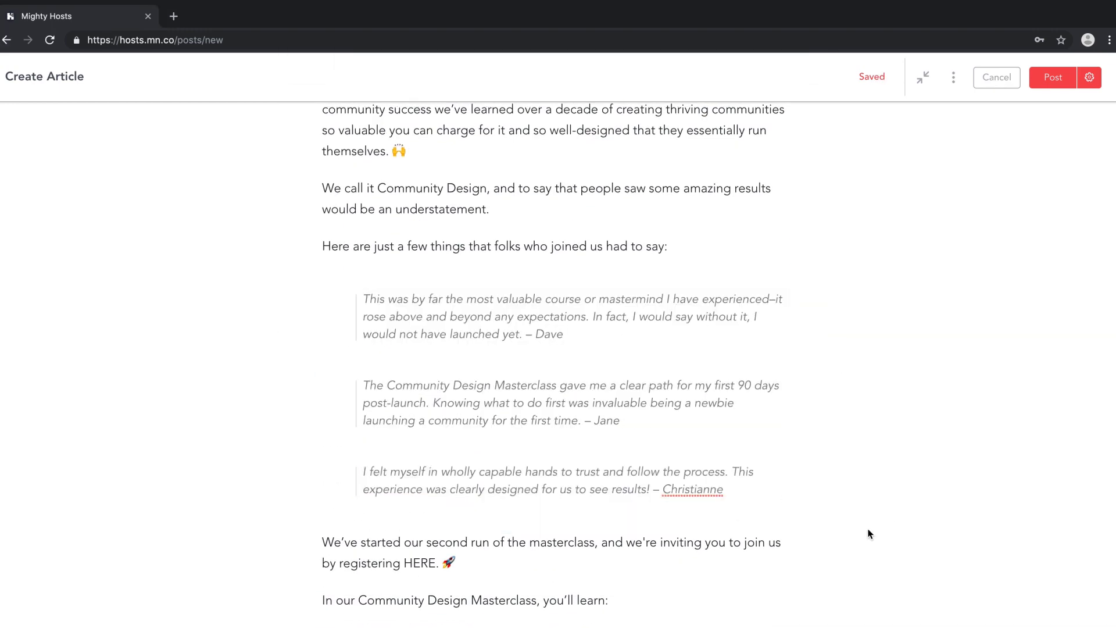
Make the five learning points a bulleted list and publish the Community Design Masterclass article.
scroll(868, 531, down, 6)
drag(321, 271, 372, 494)
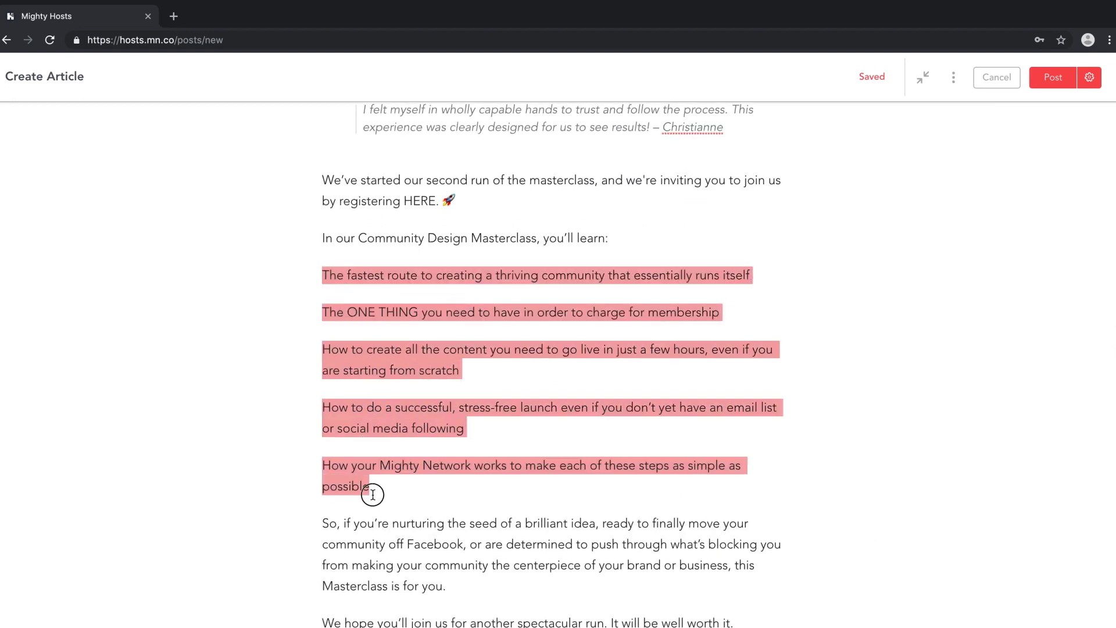
click(574, 523)
click(950, 492)
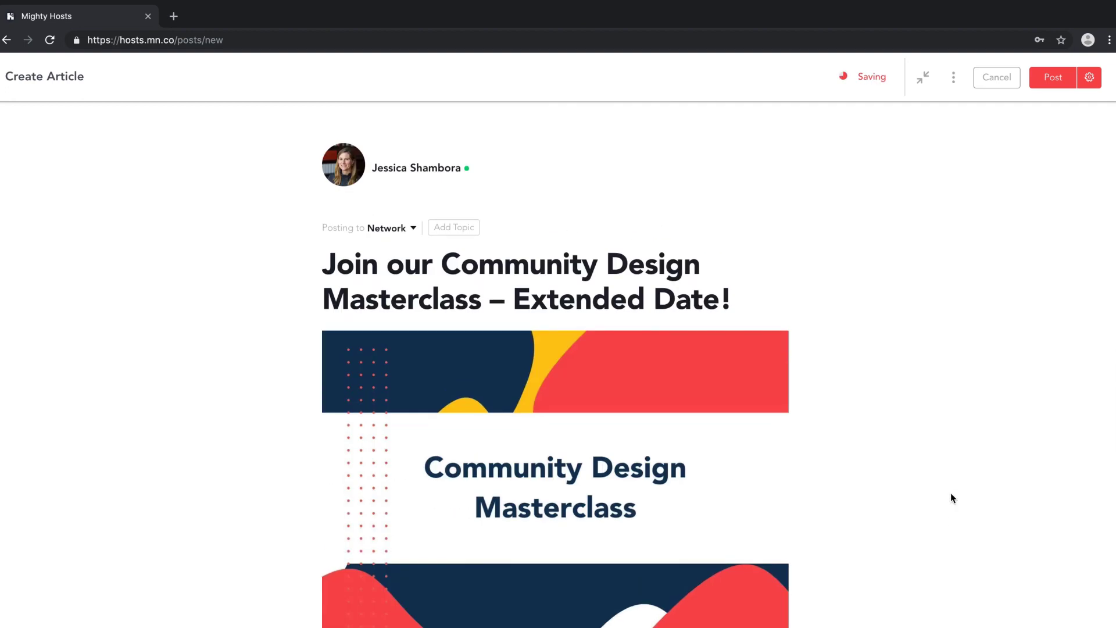
click(1042, 80)
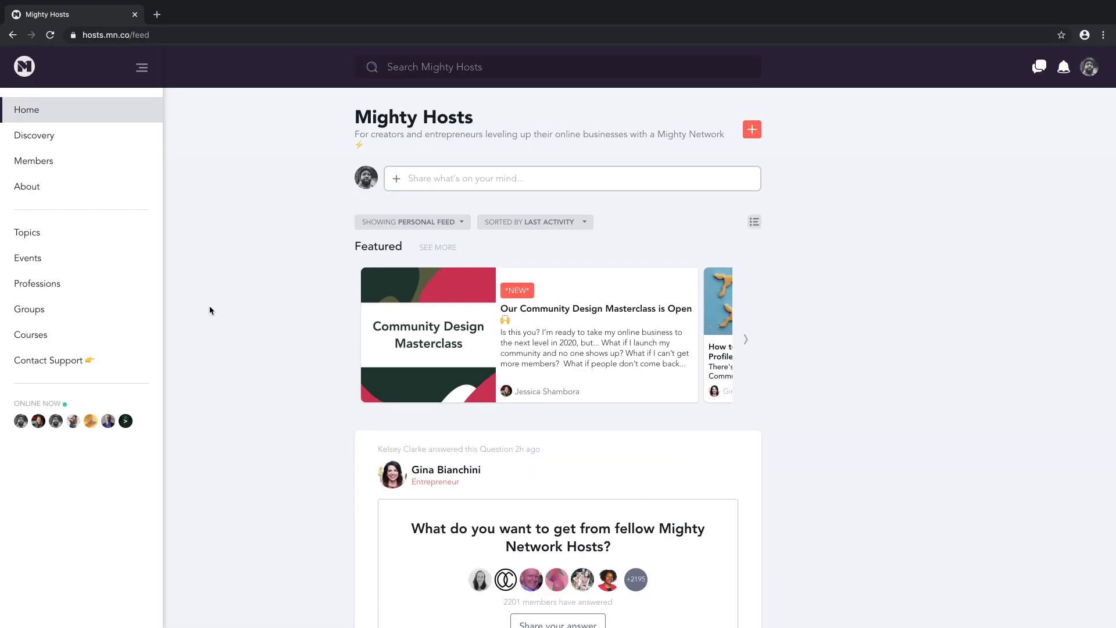
click(50, 239)
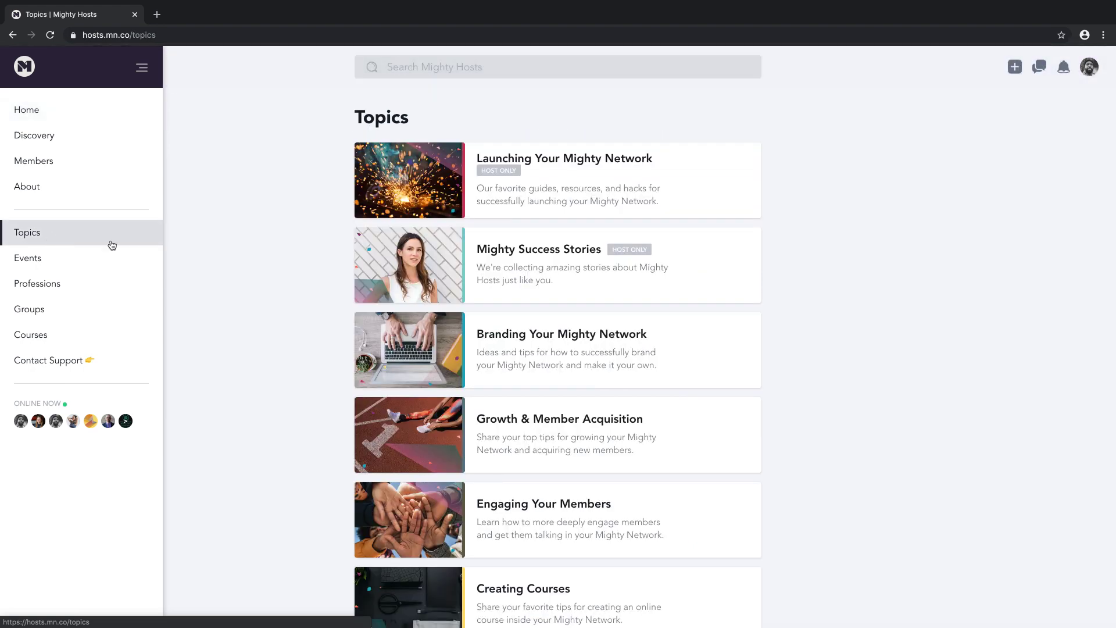
click(465, 260)
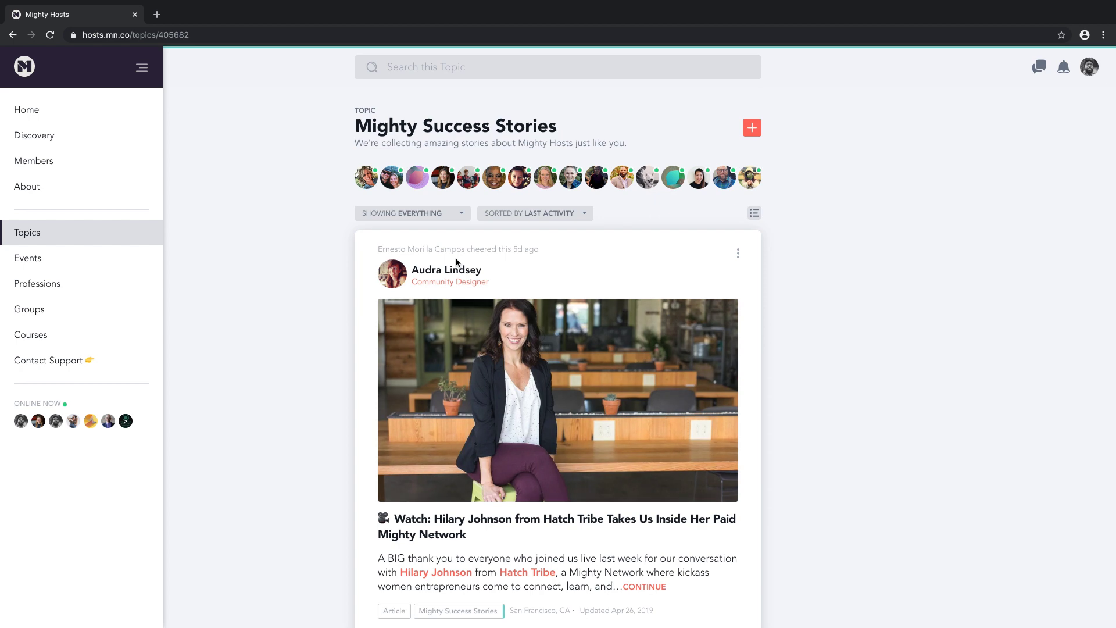
click(465, 390)
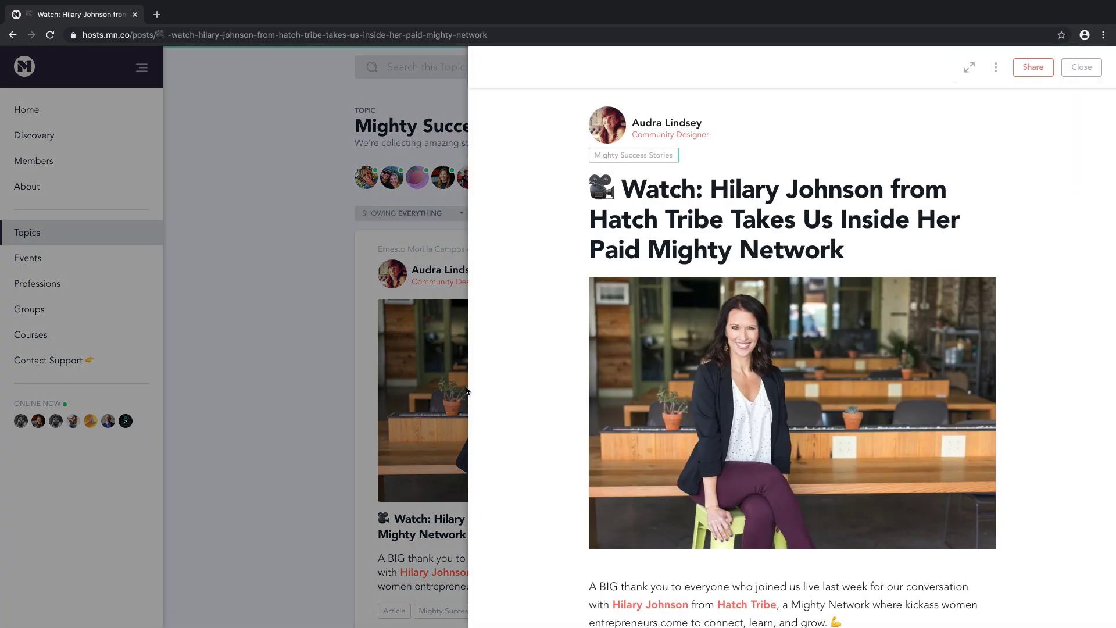
click(287, 399)
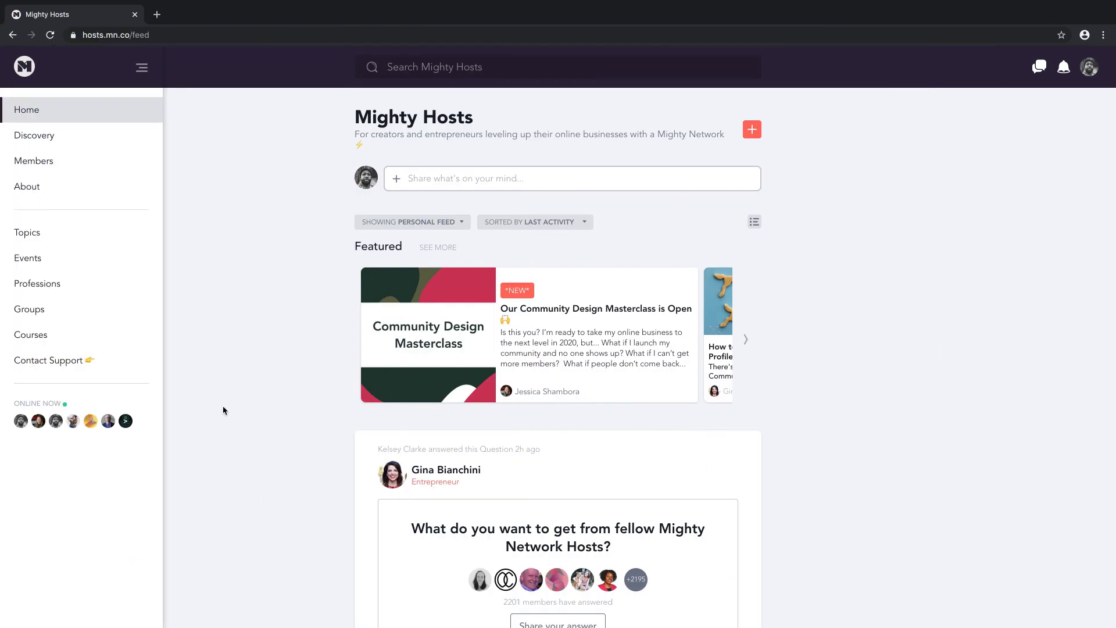
Show the network's Courses list and preview the 3D Modeling – Basics course details.
click(35, 337)
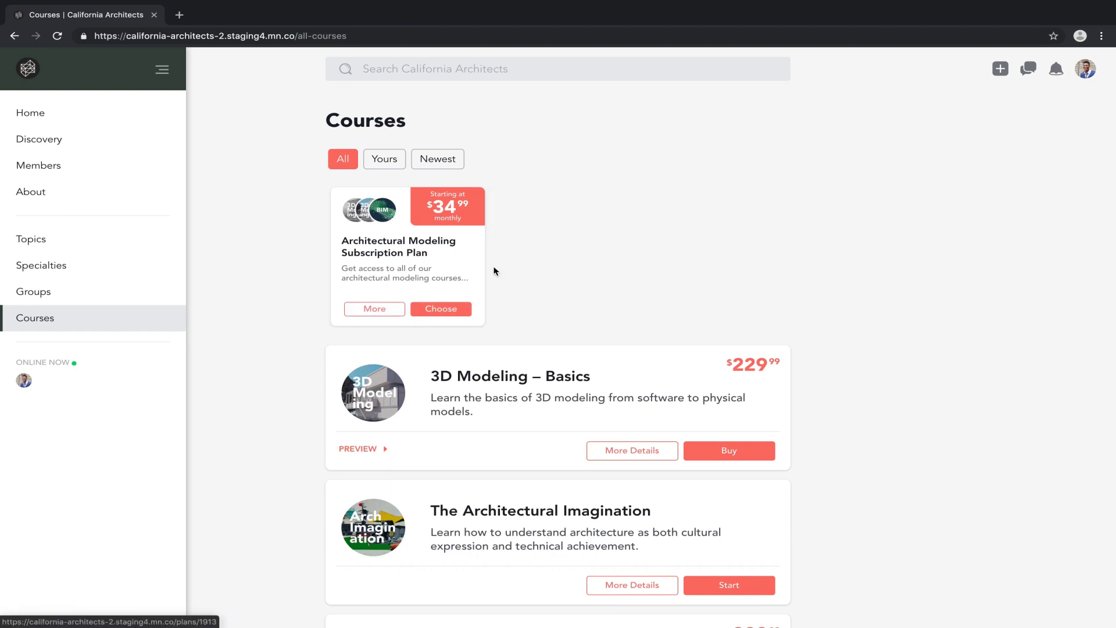
scroll(549, 300, down, 2)
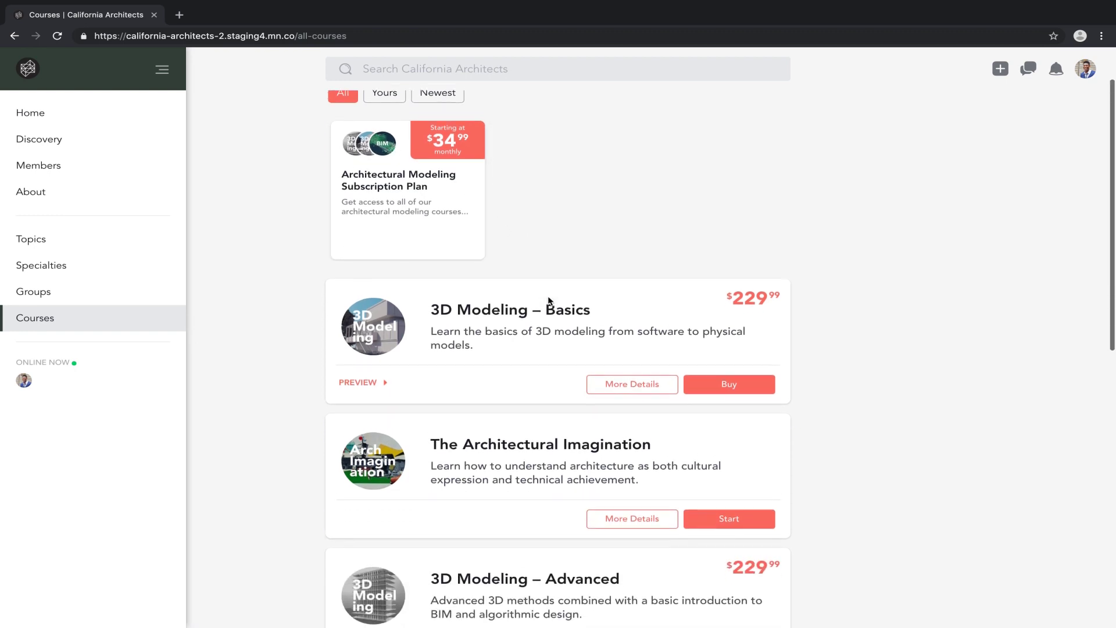
click(638, 343)
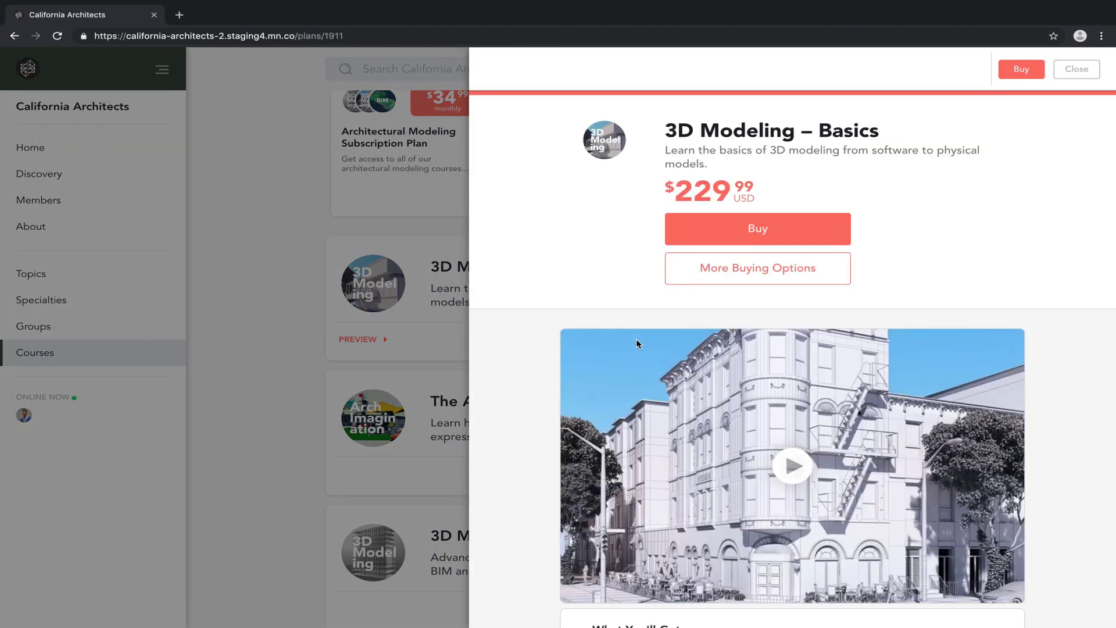
scroll(637, 343, down, 6)
scroll(637, 343, down, 7)
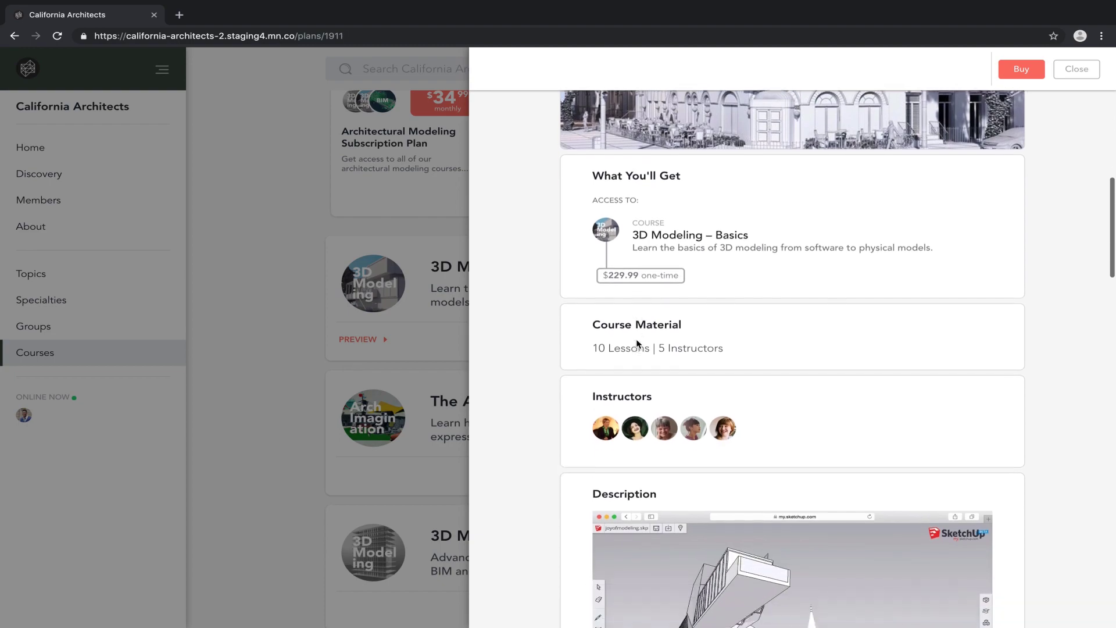
scroll(637, 340, down, 8)
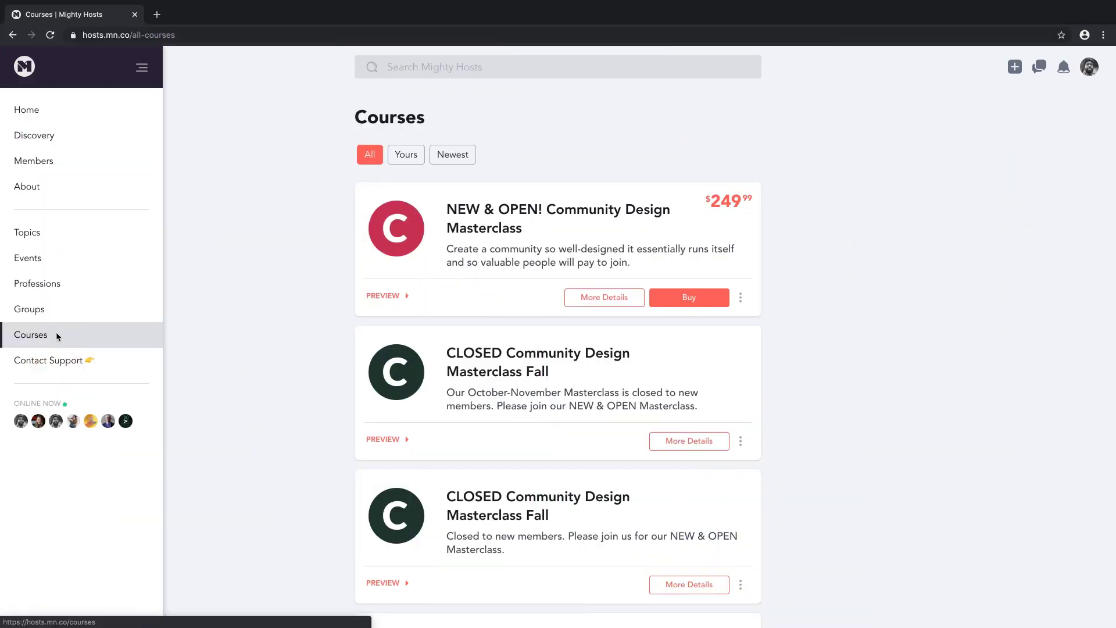
Open the Community Design Masterclass details, expand the full description, and buy it for $249.99.
click(620, 297)
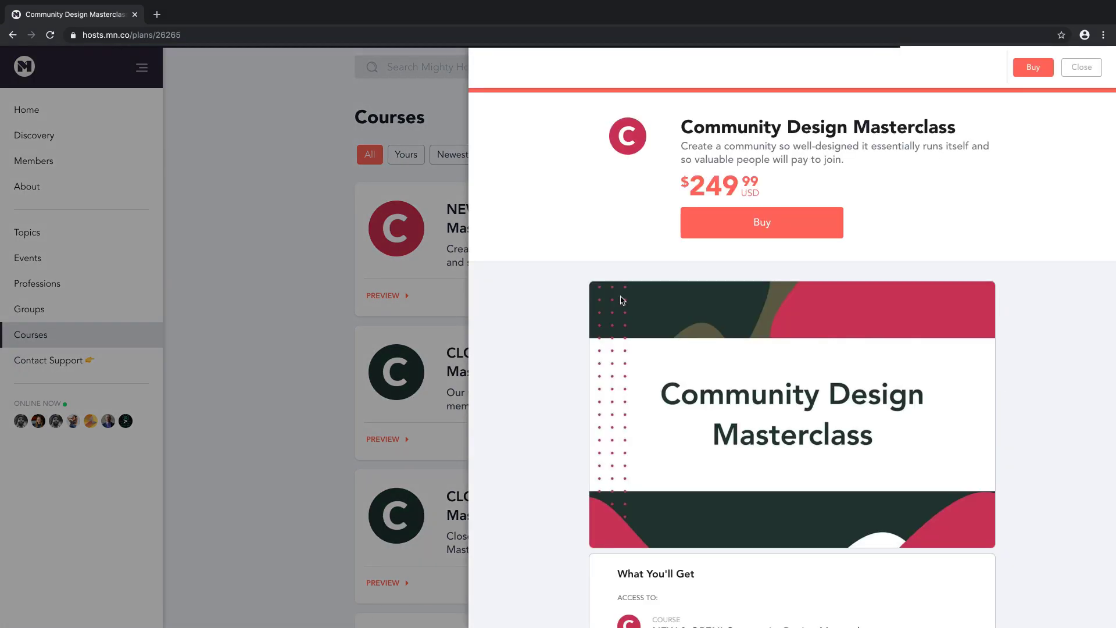
scroll(621, 300, down, 3)
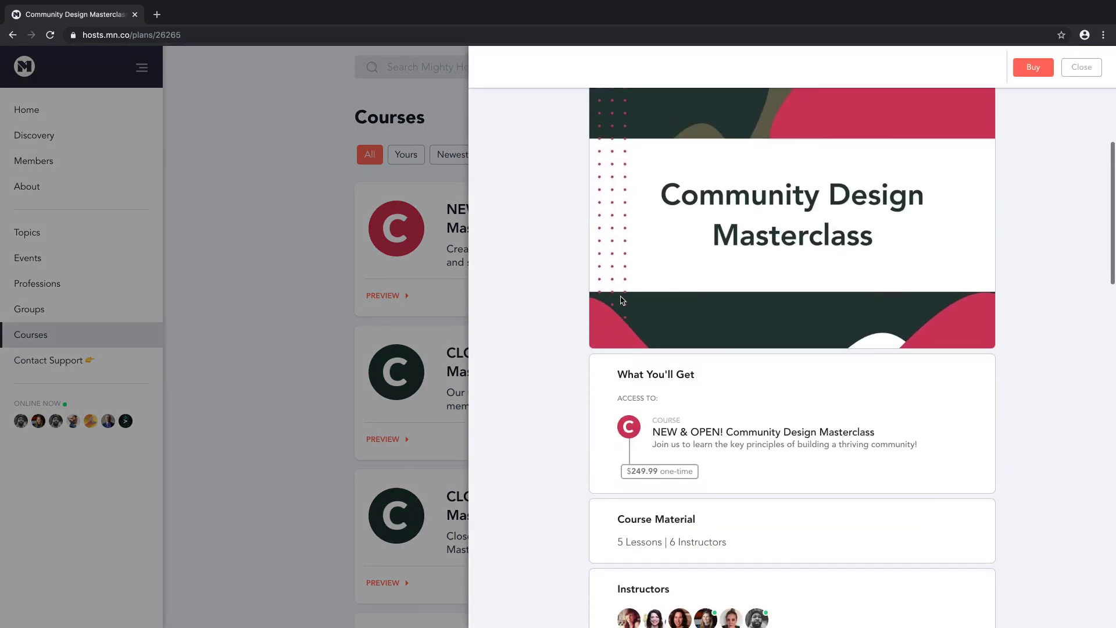
scroll(621, 300, down, 5)
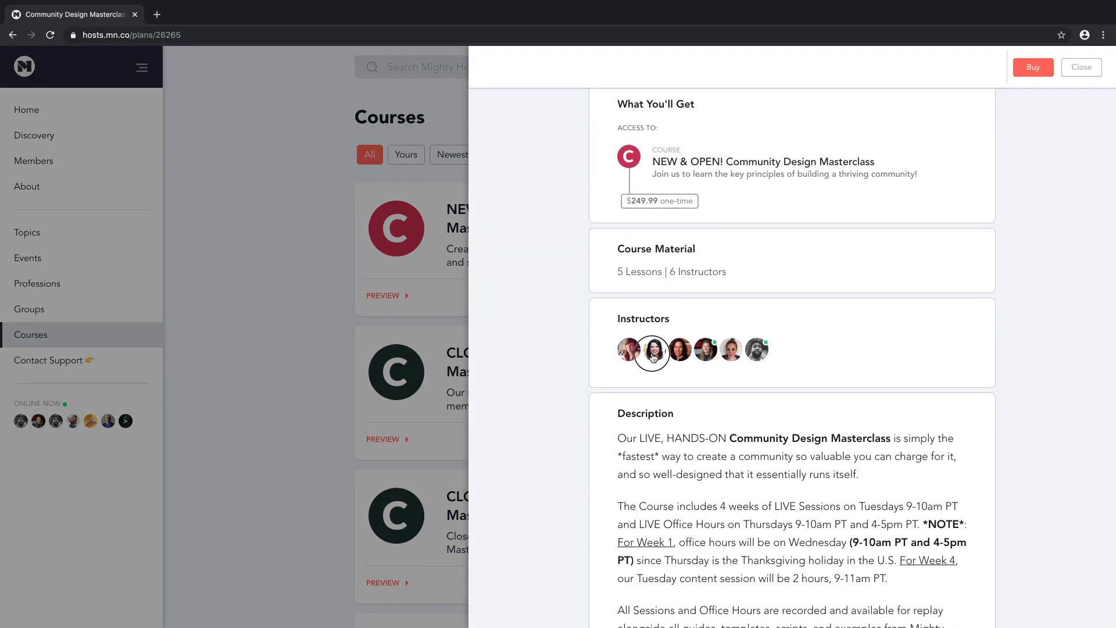
mouse_move(653, 357)
mouse_move(748, 351)
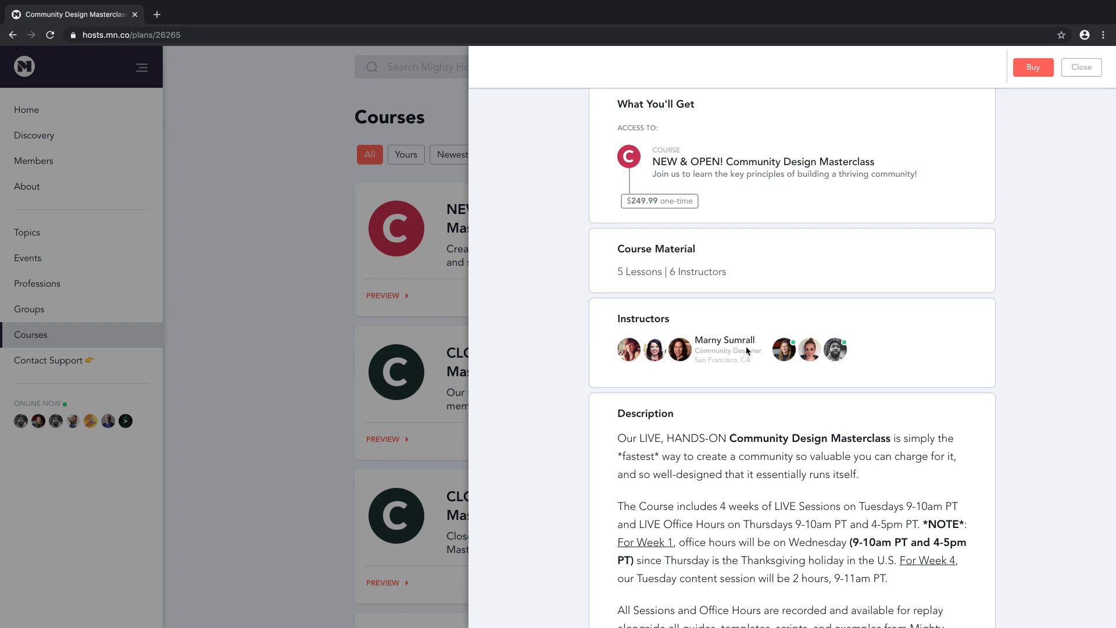
scroll(747, 351, down, 12)
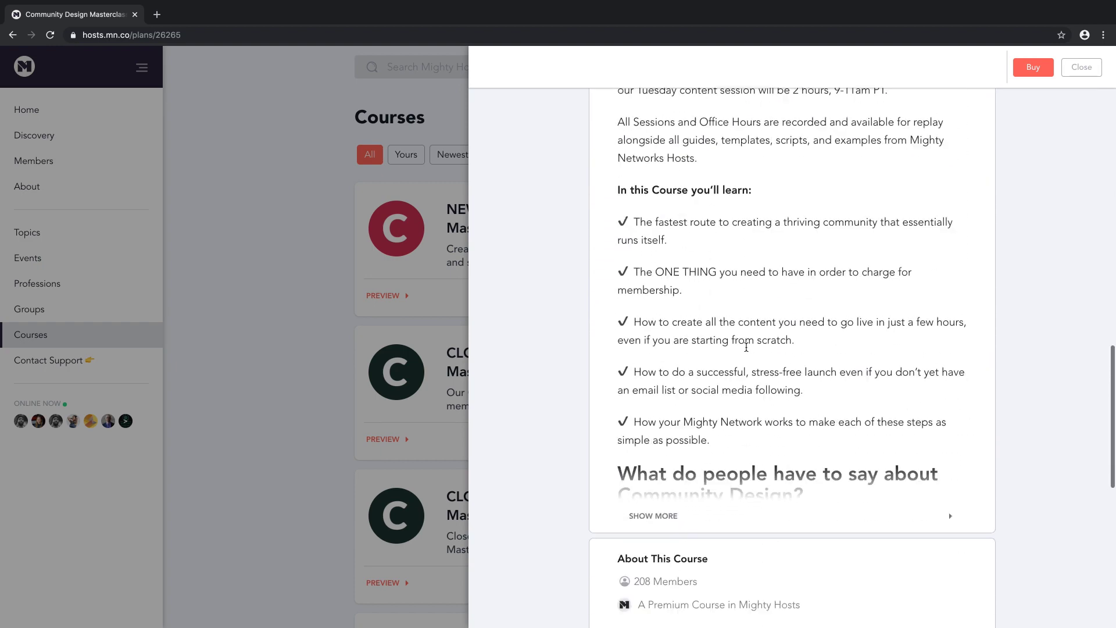
click(657, 274)
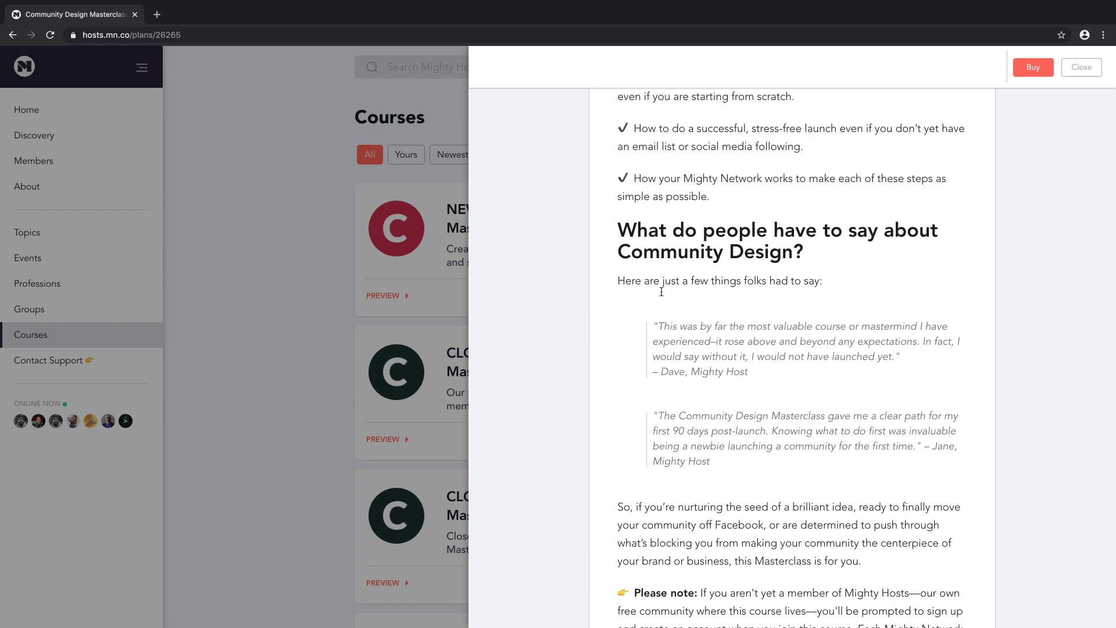
scroll(661, 292, down, 7)
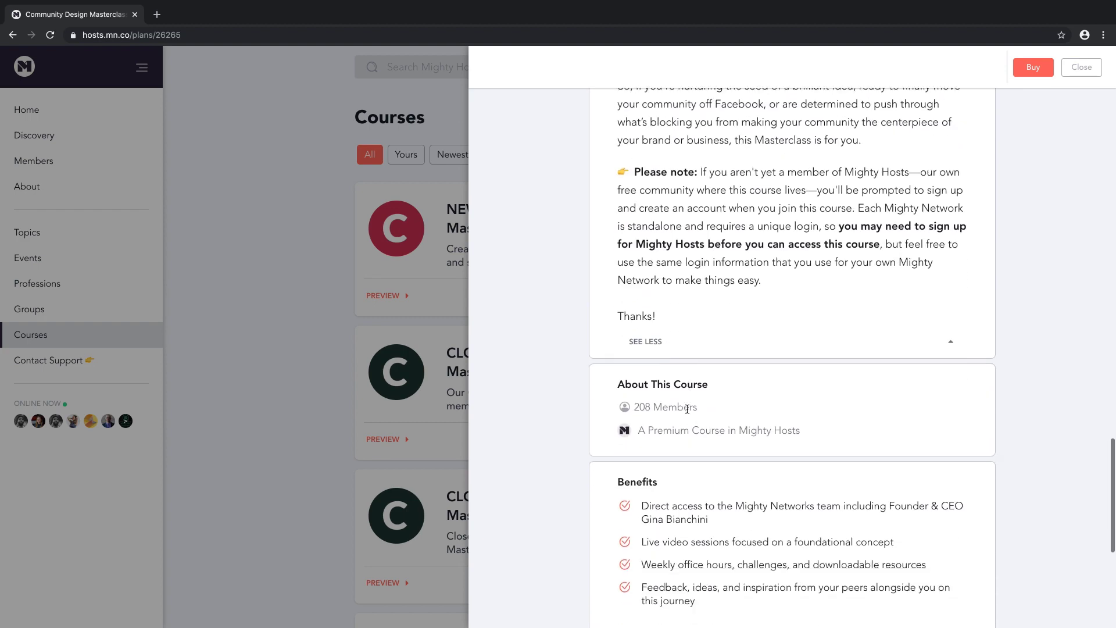
scroll(687, 408, down, 6)
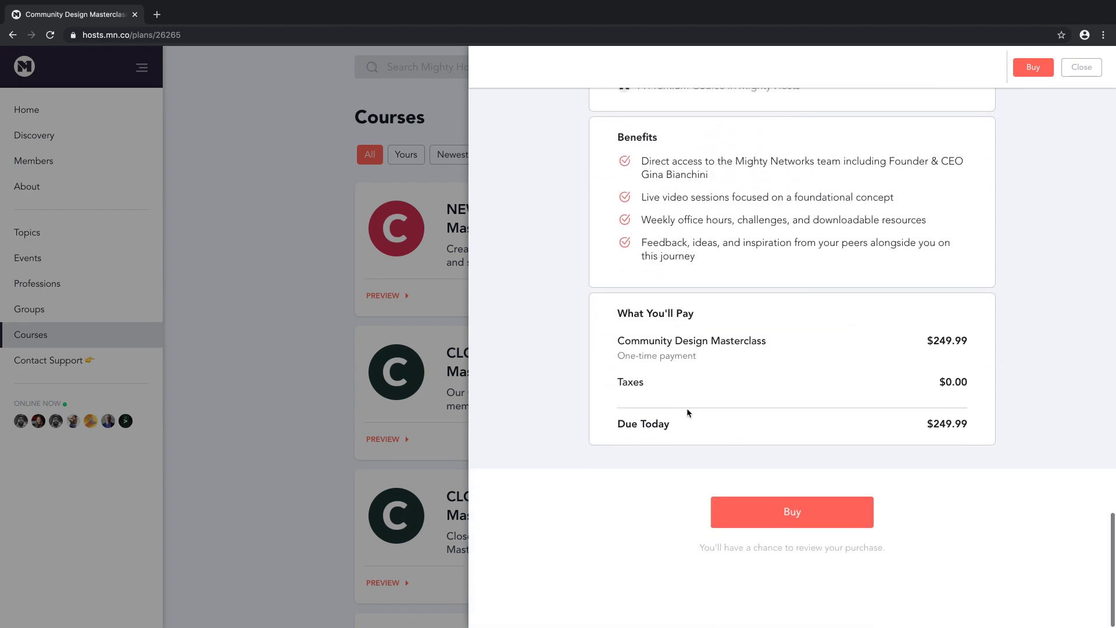
click(758, 512)
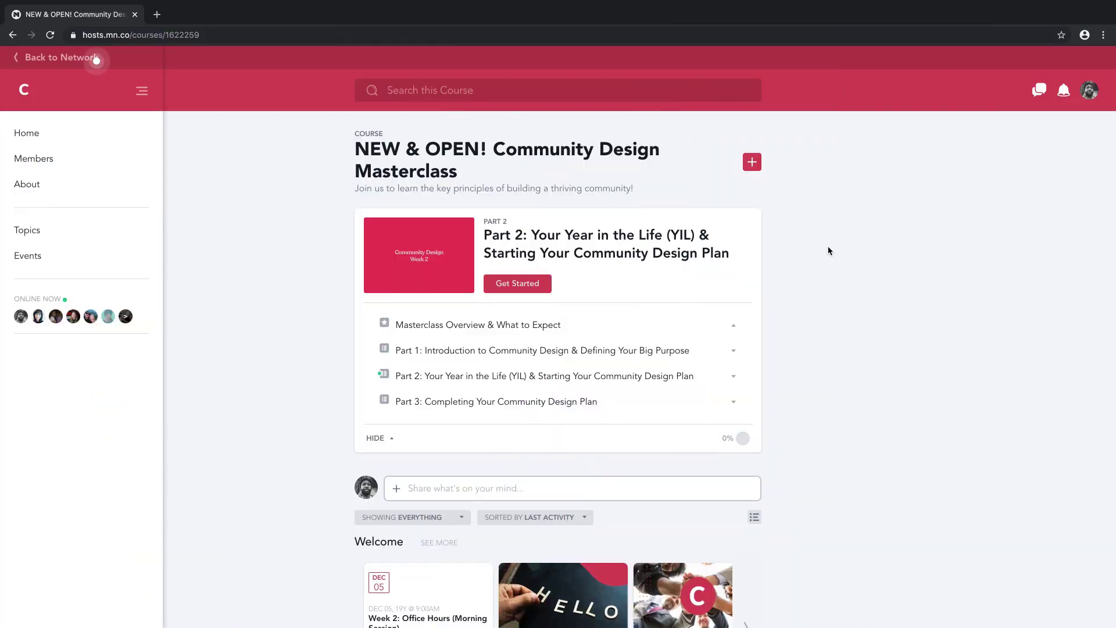
Scroll through the Community Design Masterclass feed, then show its Members page.
scroll(829, 251, down, 6)
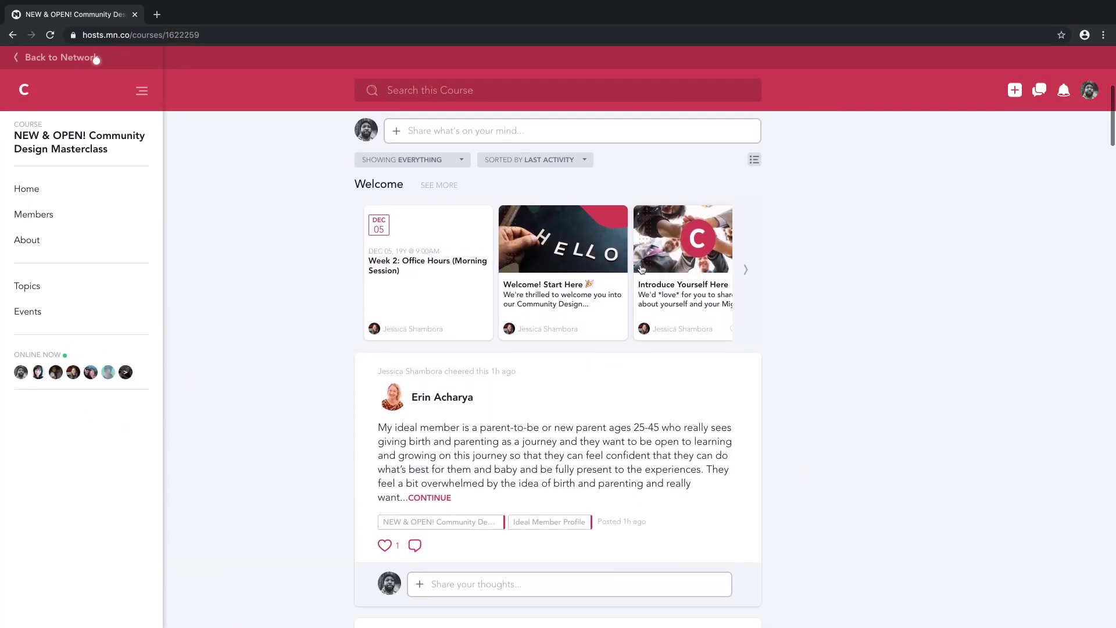
scroll(642, 268, right, 3)
scroll(648, 276, down, 5)
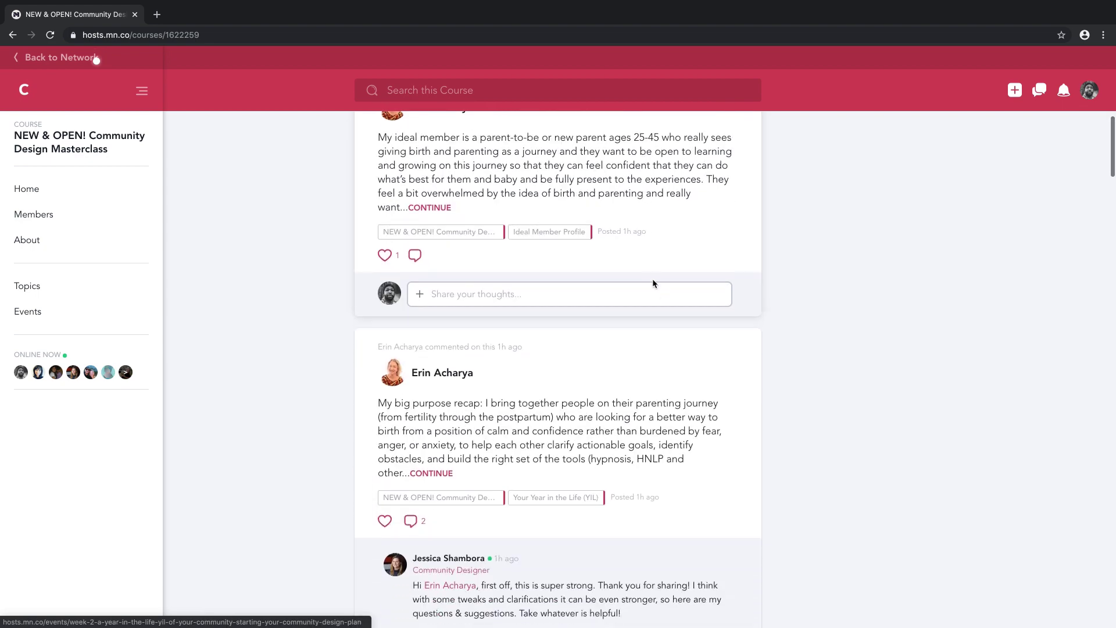
scroll(653, 283, down, 11)
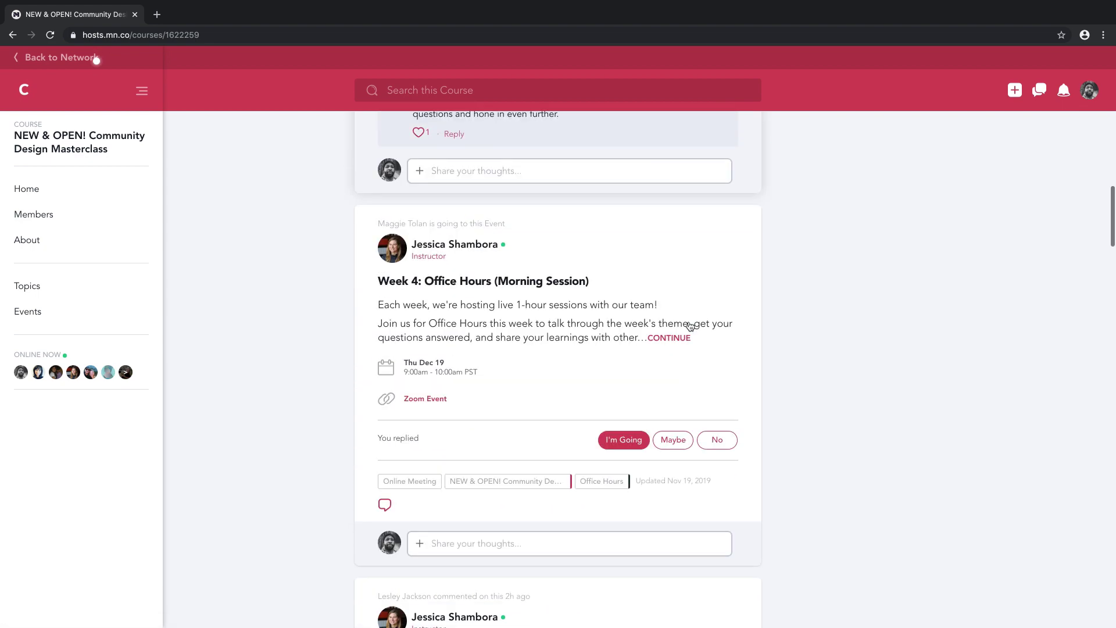
scroll(690, 326, down, 9)
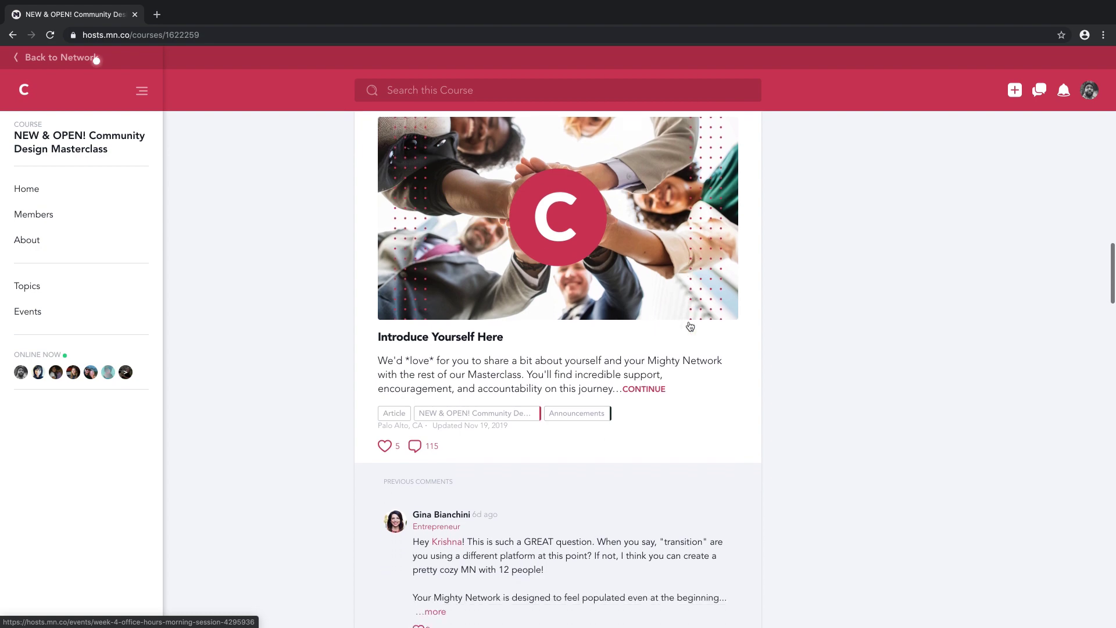
scroll(690, 325, down, 8)
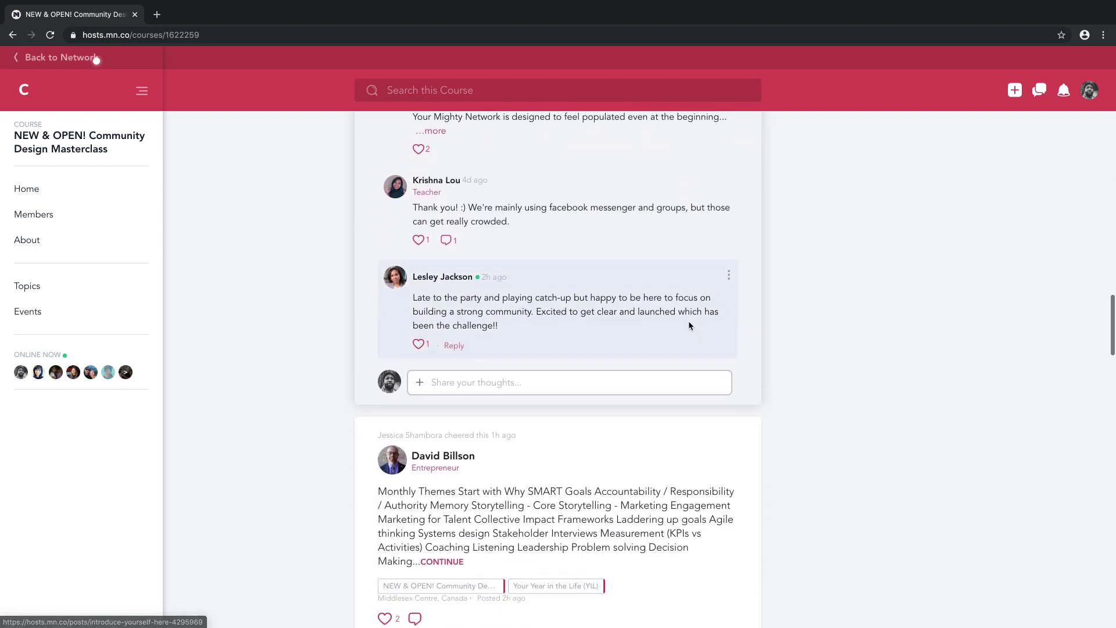
scroll(690, 325, down, 4)
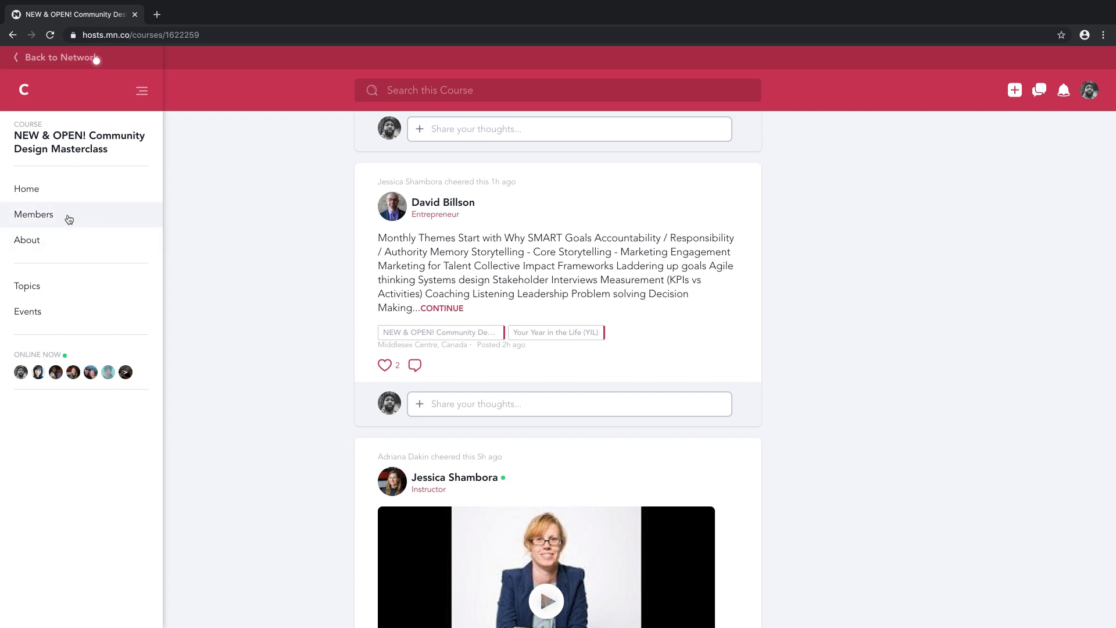
click(68, 218)
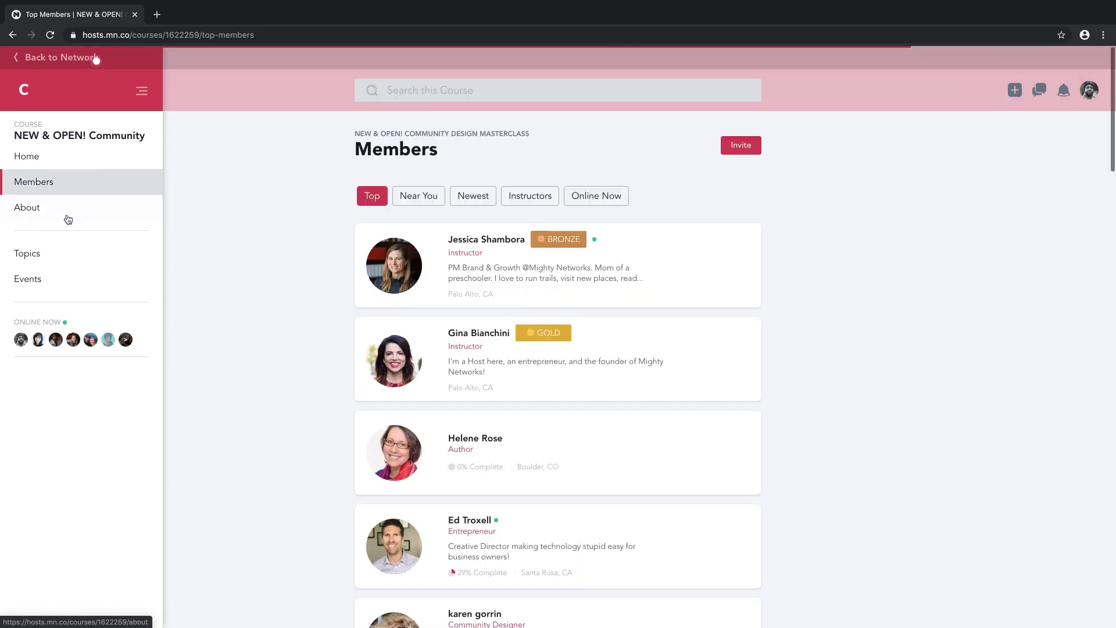
Browse the course's Topics and Upcoming events pages, then return to the course home.
click(49, 231)
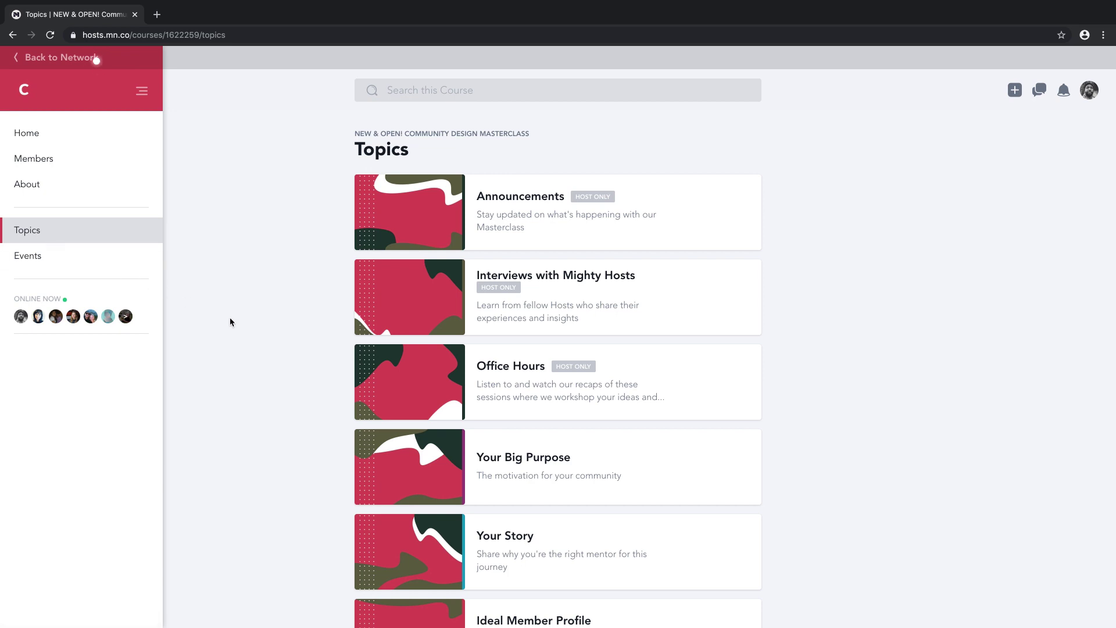
click(26, 257)
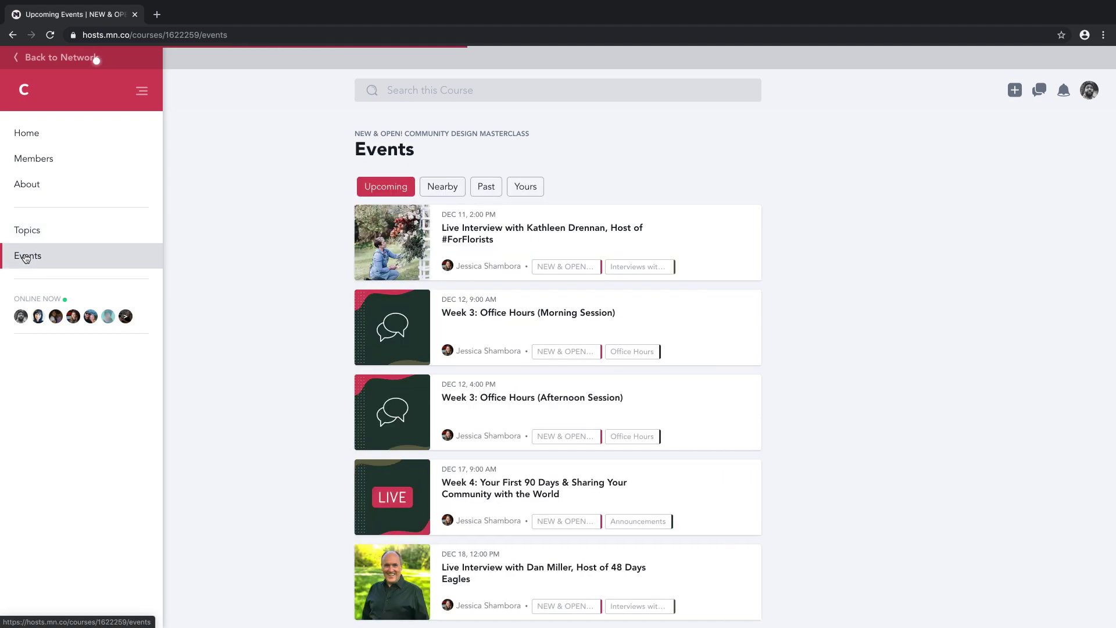
scroll(349, 360, down, 6)
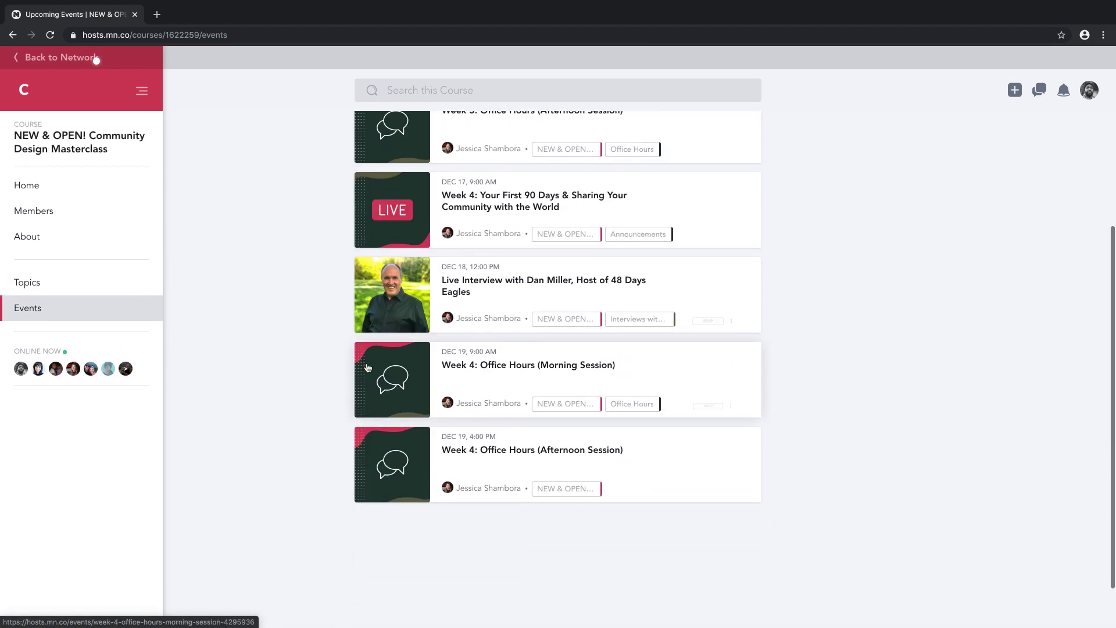
scroll(366, 367, up, 3)
scroll(366, 367, up, 3)
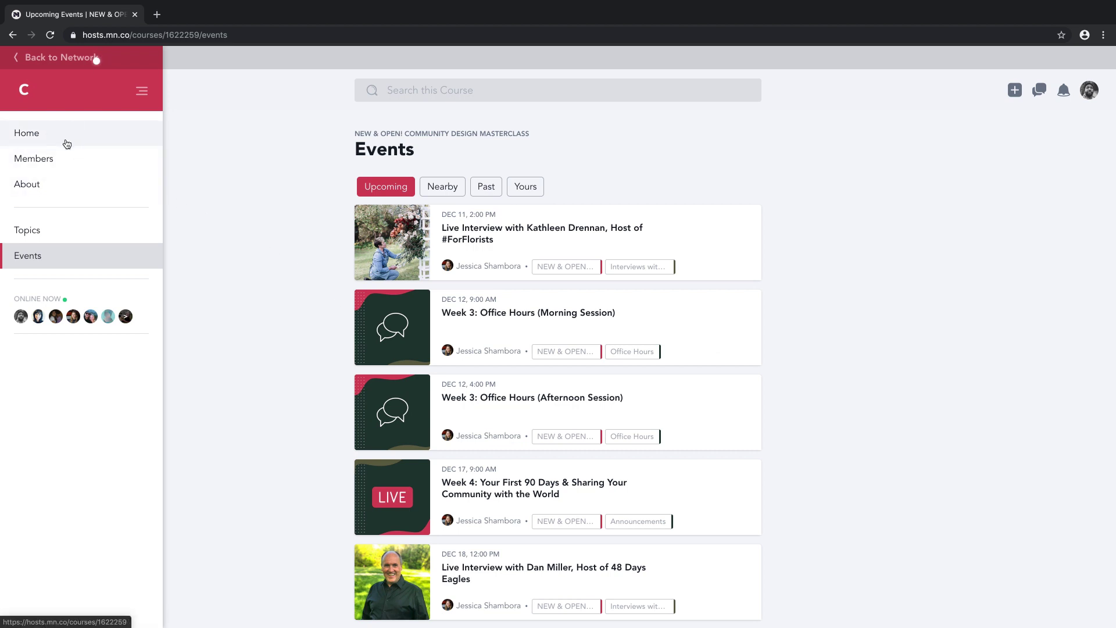
click(66, 143)
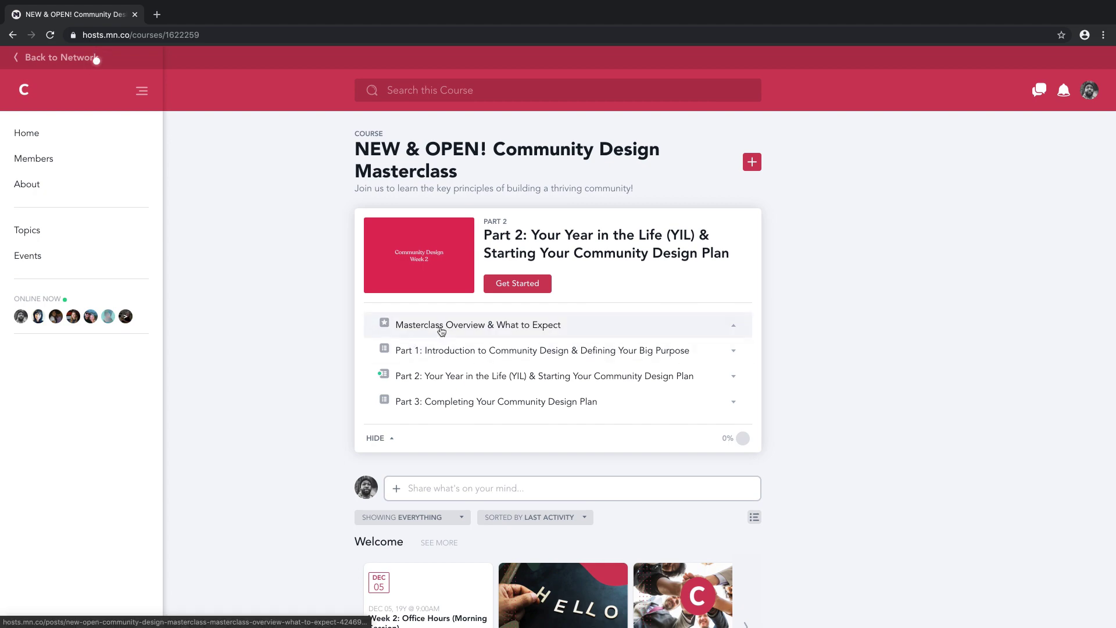
Read the Masterclass Overview & What to Expect post and close it.
click(440, 327)
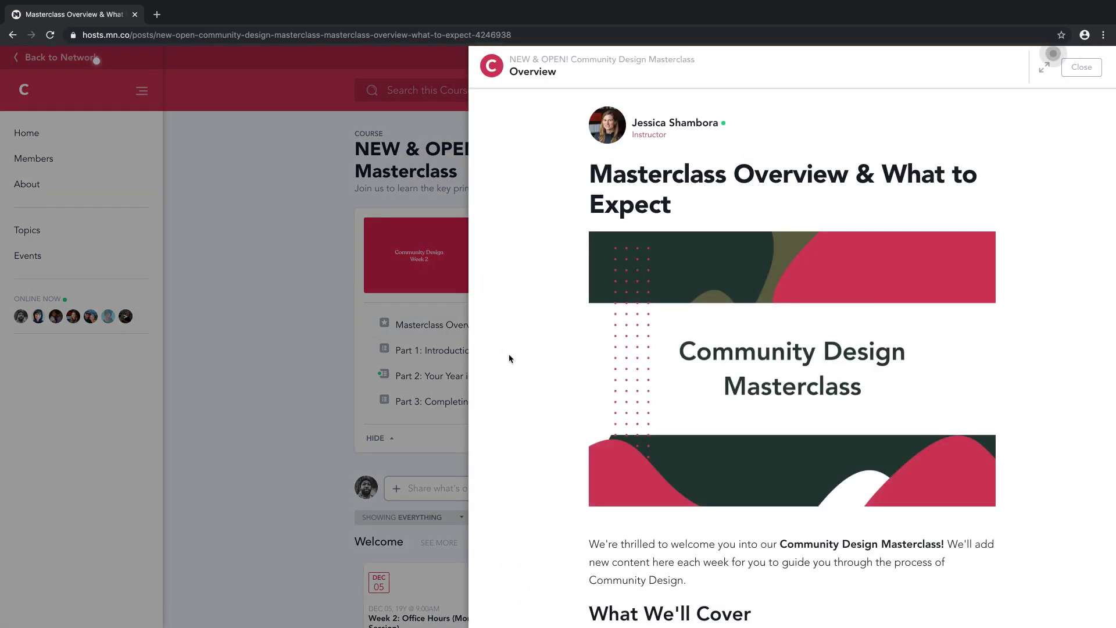
scroll(513, 370, down, 10)
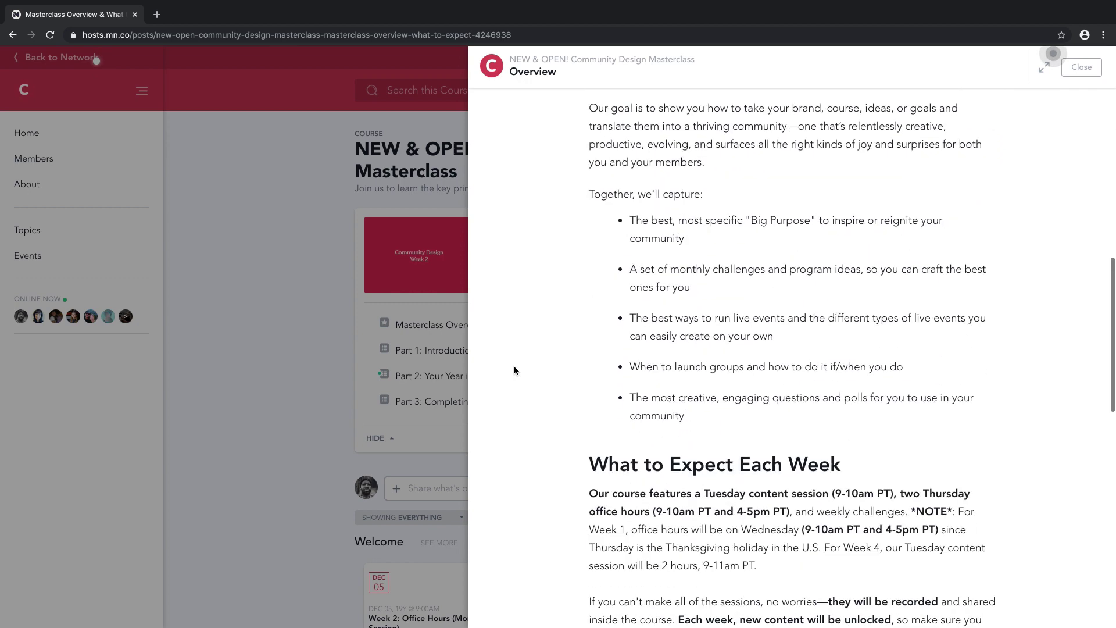
scroll(514, 370, down, 10)
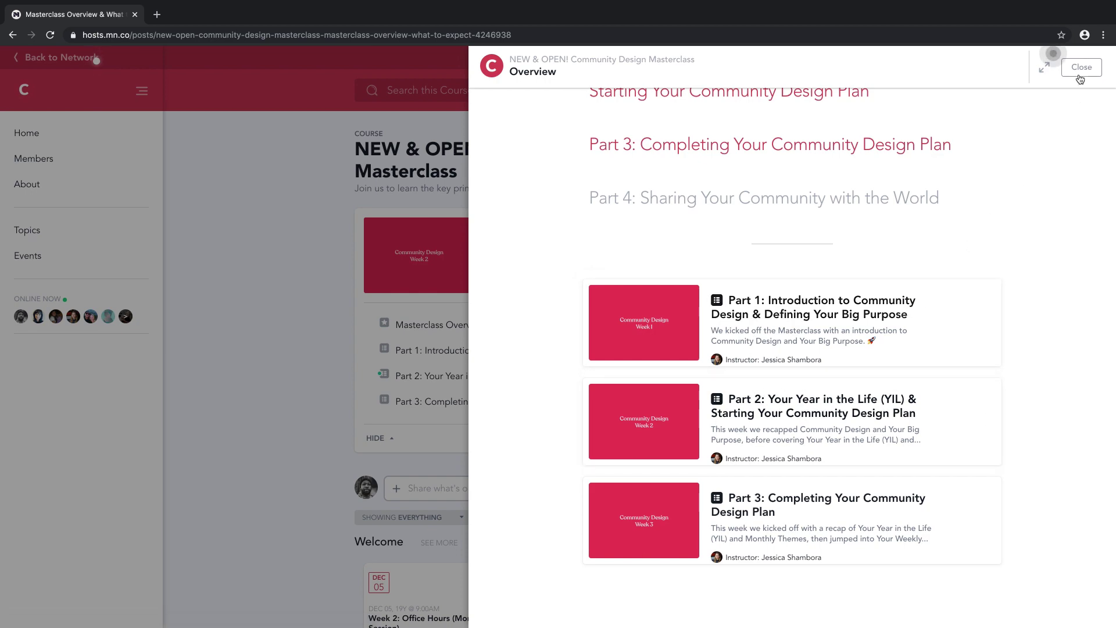
click(1080, 68)
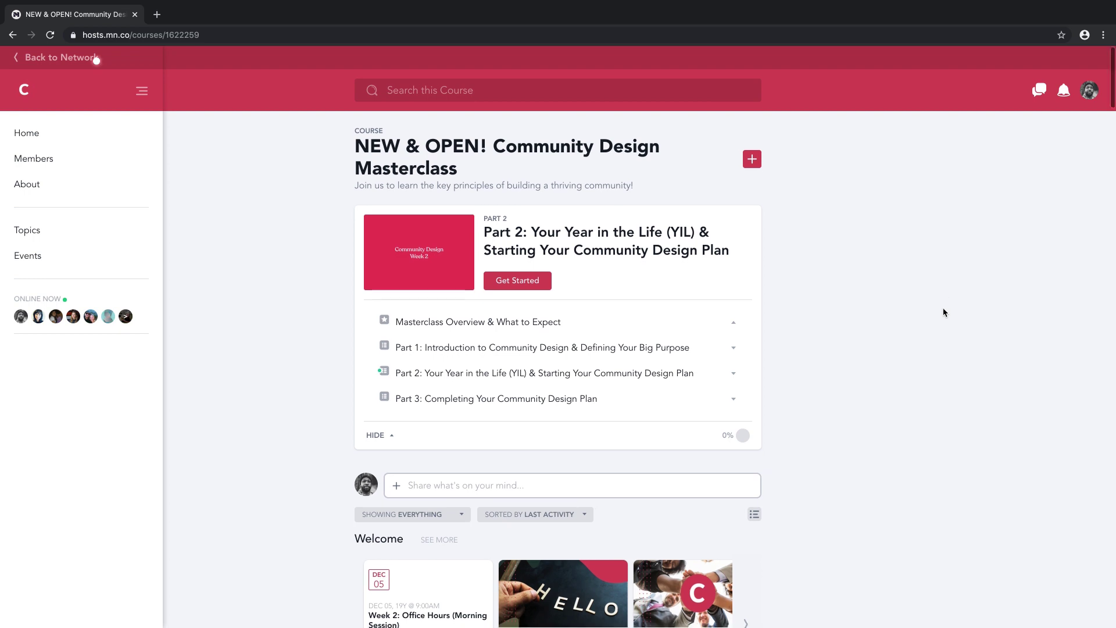
scroll(943, 311, down, 3)
Scroll the Masterclass feed past the Welcome cards down to Introduce Yourself Here.
scroll(942, 312, down, 1)
scroll(930, 311, down, 2)
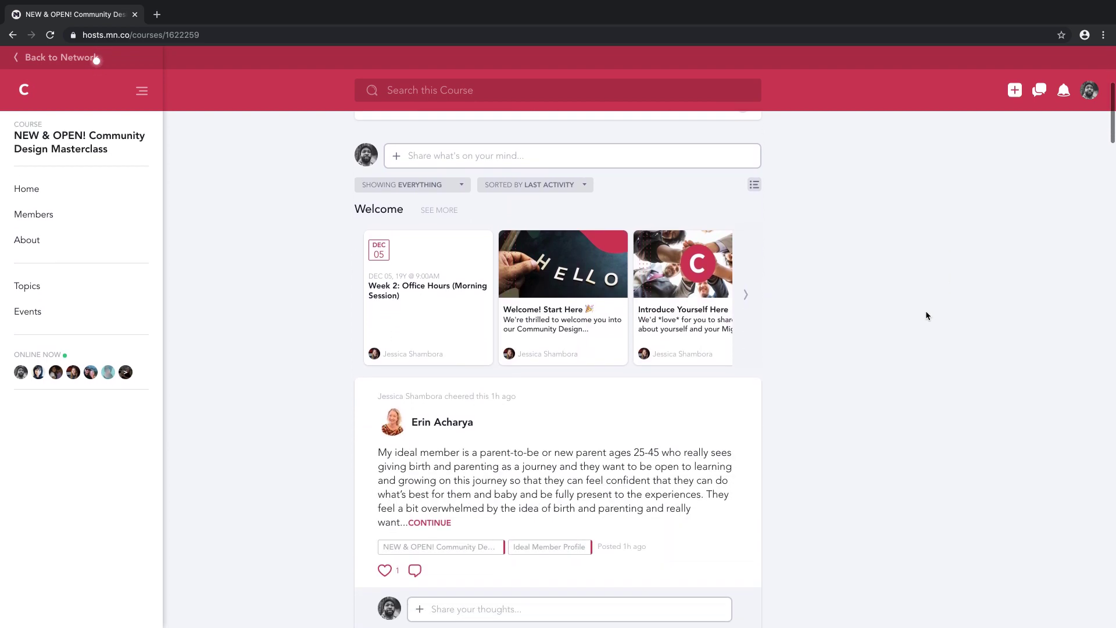
scroll(645, 272, right, 3)
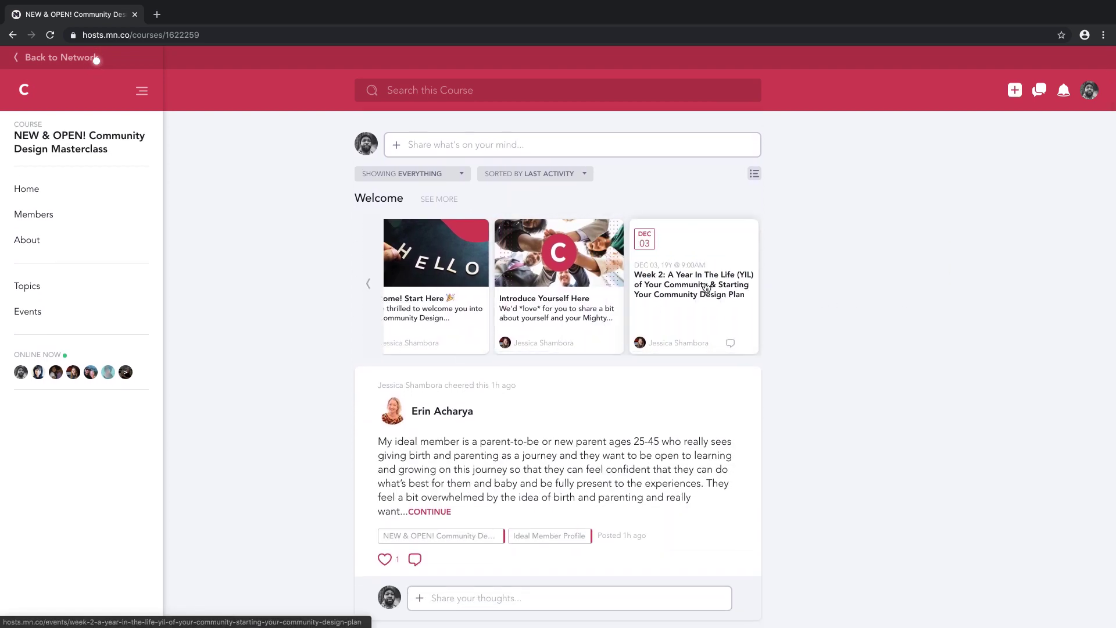
scroll(872, 321, down, 5)
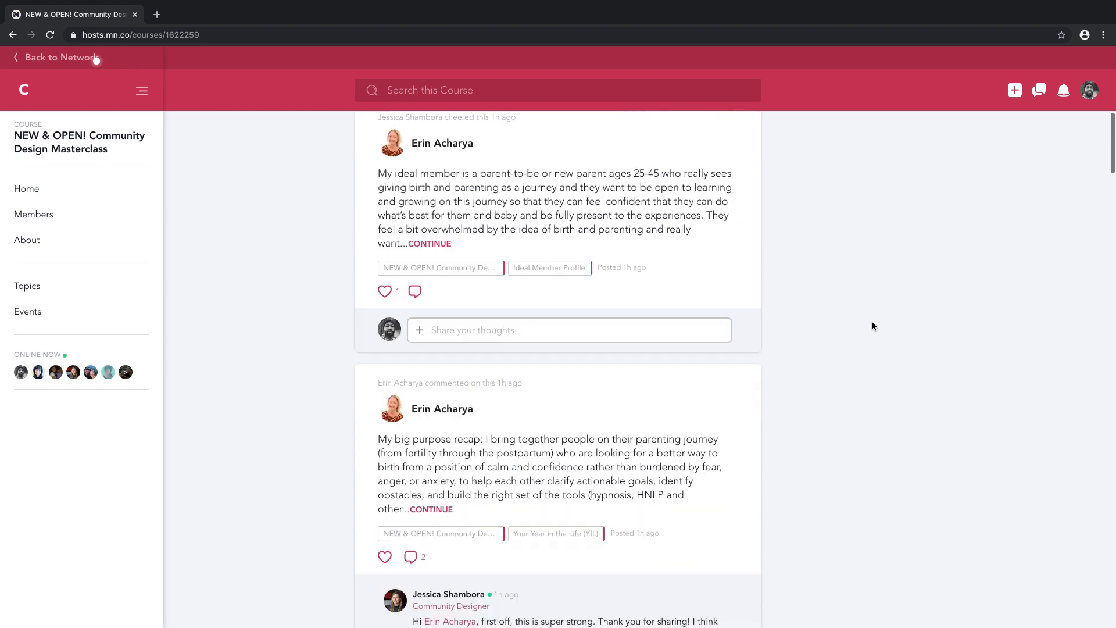
scroll(873, 326, down, 10)
scroll(872, 326, down, 7)
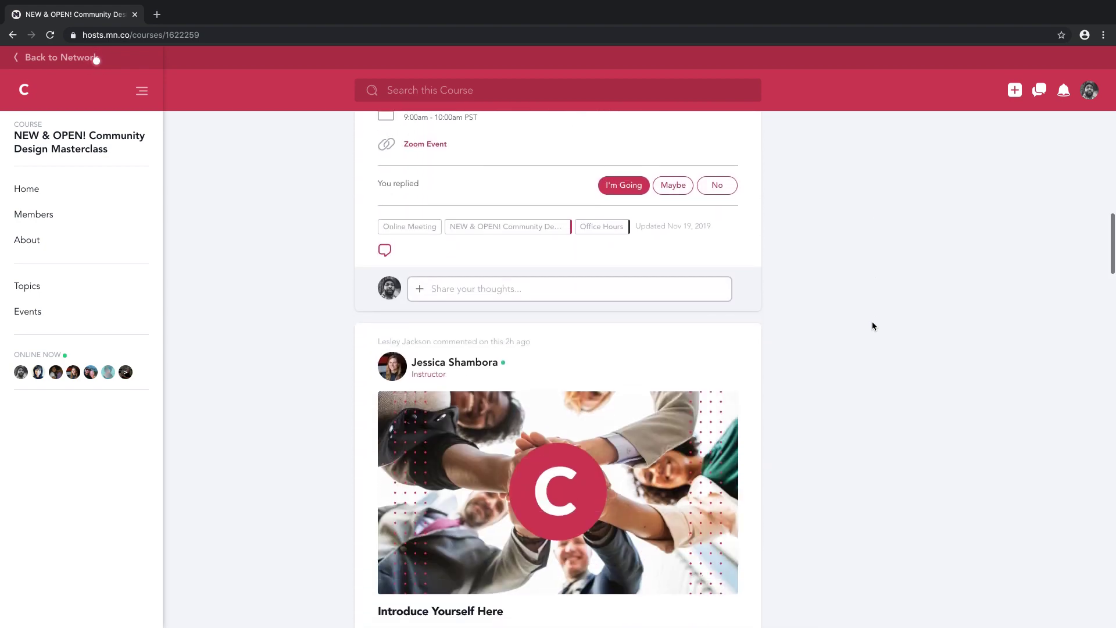
scroll(873, 326, down, 3)
Open the Introduce Yourself Here post and scroll through its three questions and members' introductions.
click(636, 334)
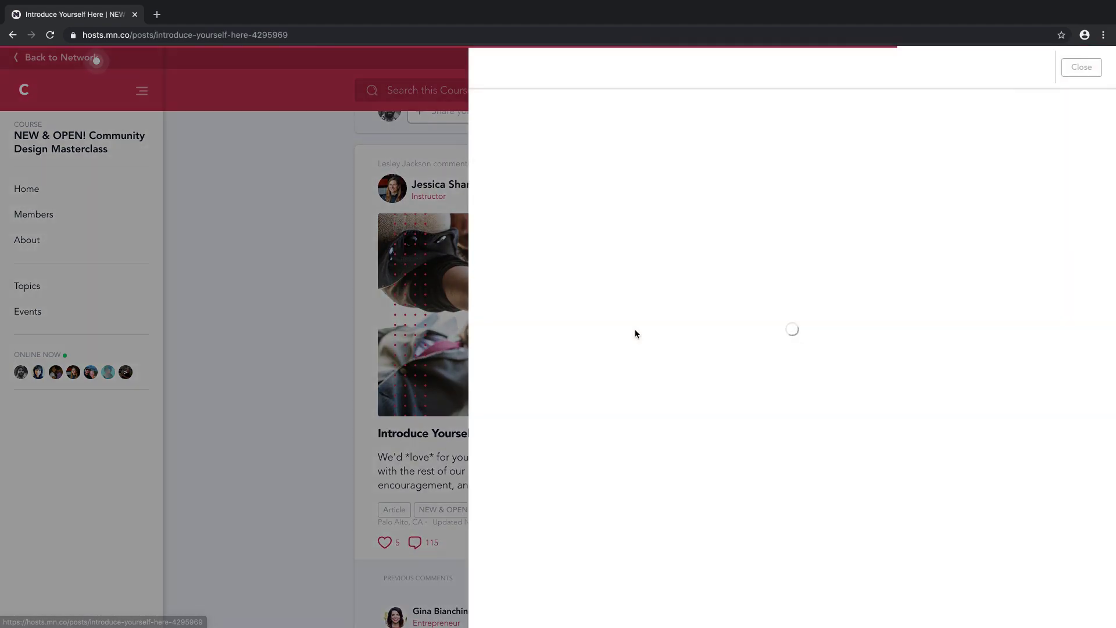
scroll(636, 335, down, 4)
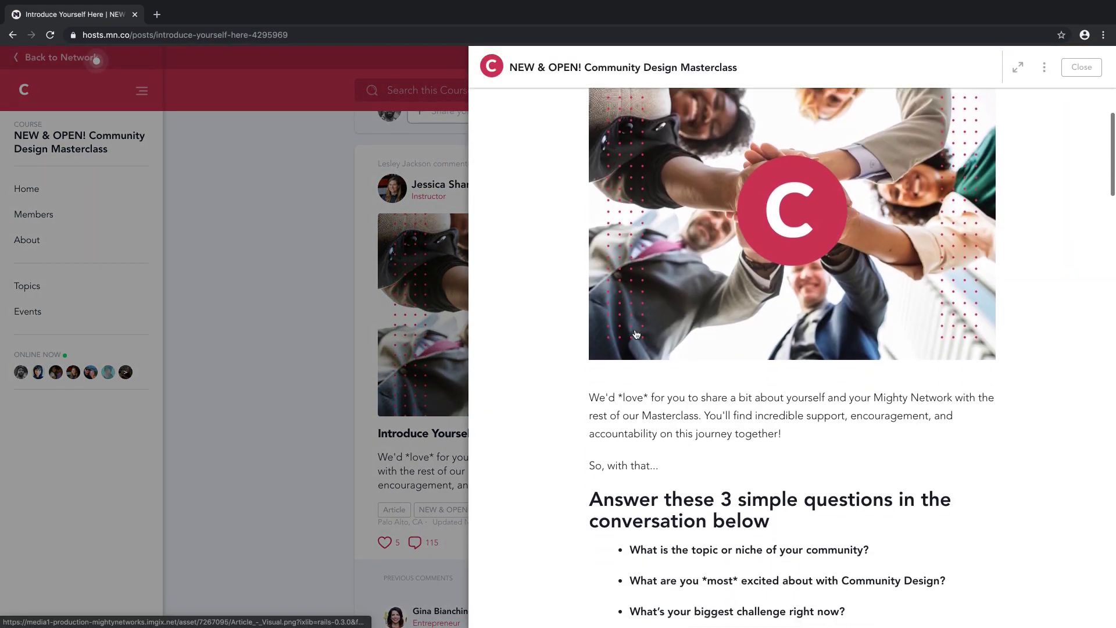
scroll(635, 330, down, 9)
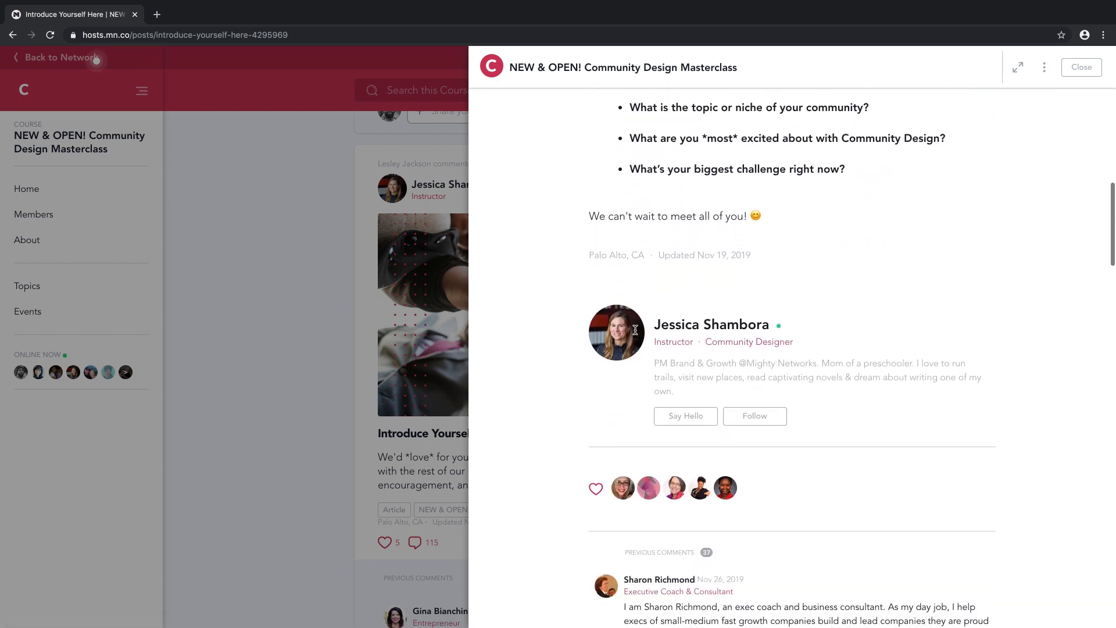
mouse_move(624, 299)
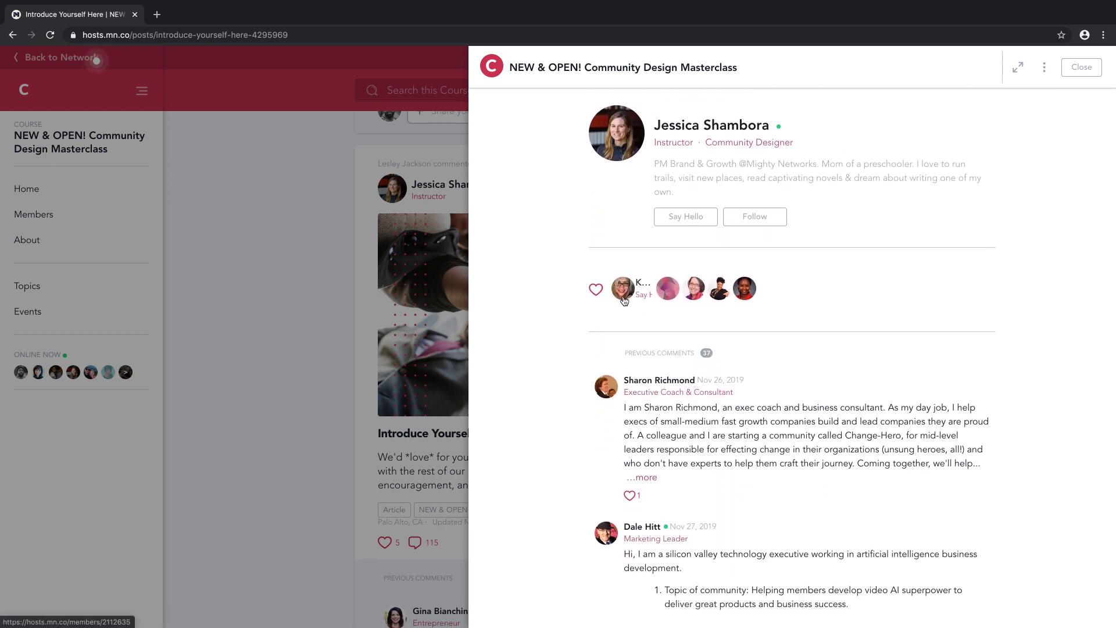
scroll(624, 299, down, 4)
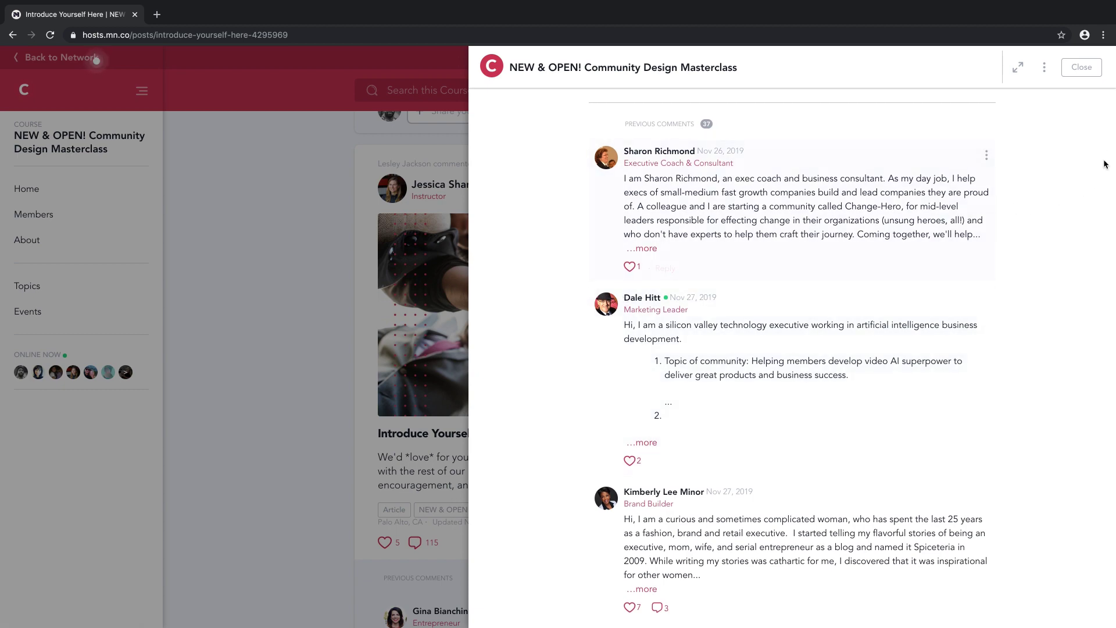
Close the Introduce Yourself Here post and scroll through the Masterclass course feed.
click(1078, 78)
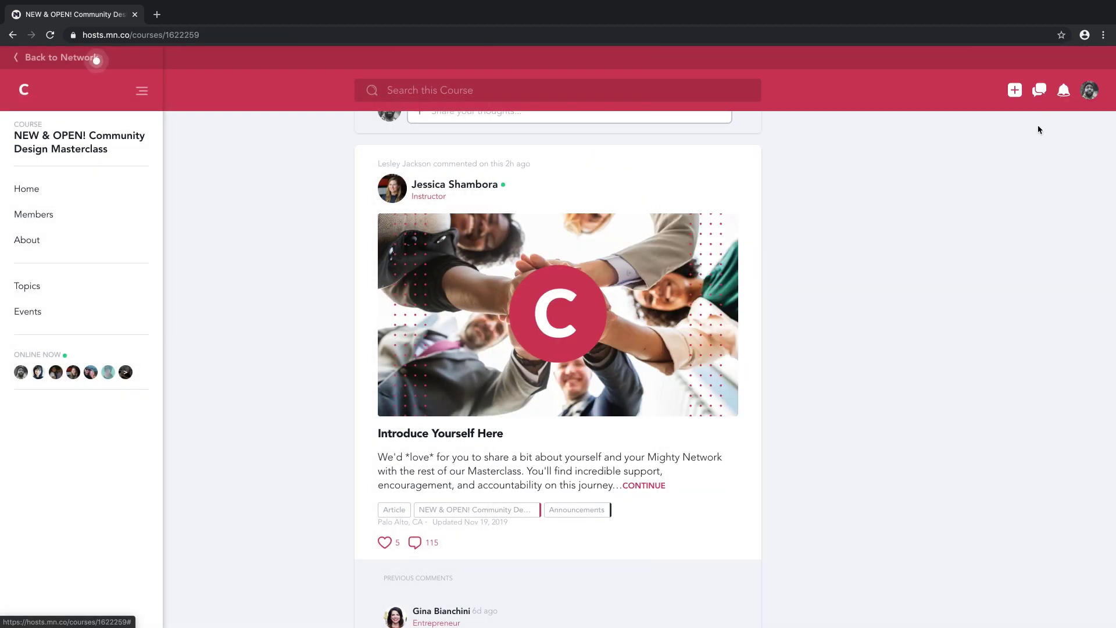
scroll(707, 425, down, 10)
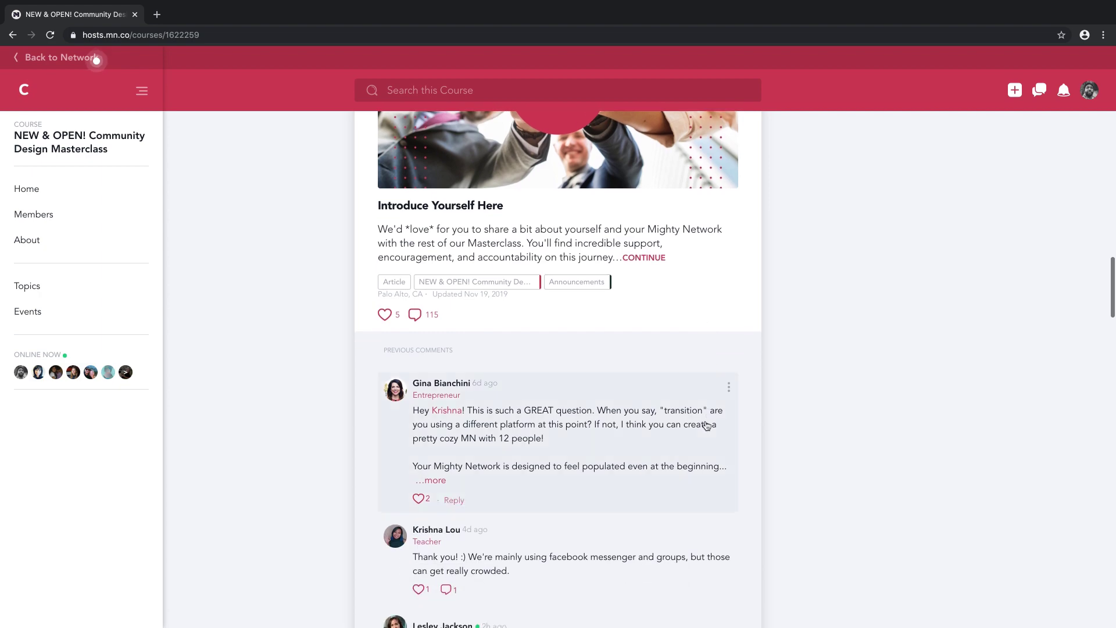
scroll(707, 425, down, 6)
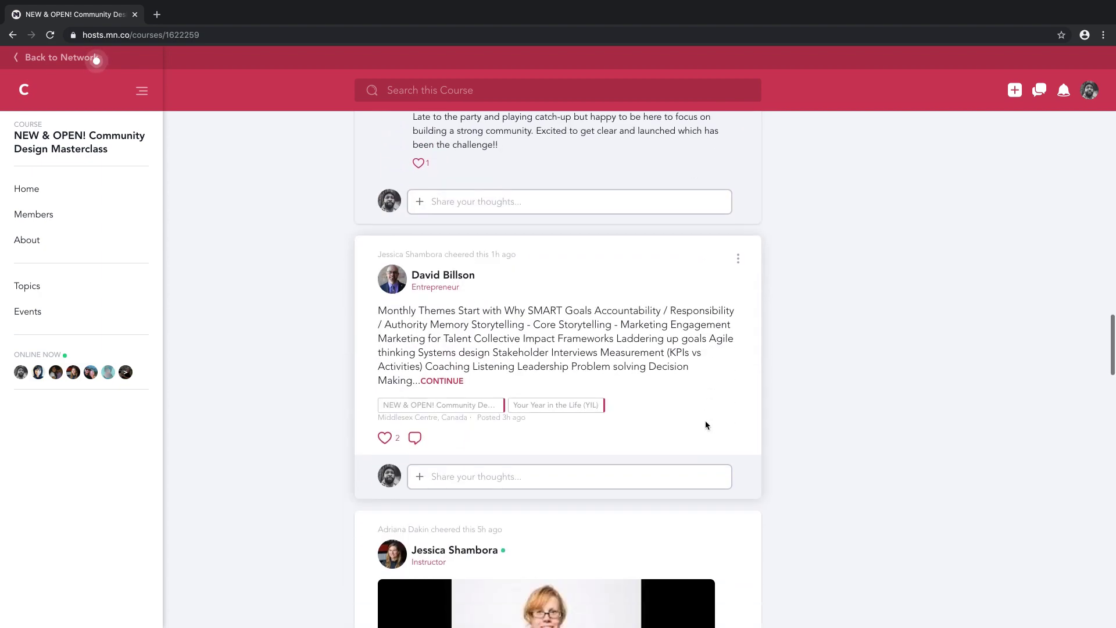
scroll(707, 424, down, 5)
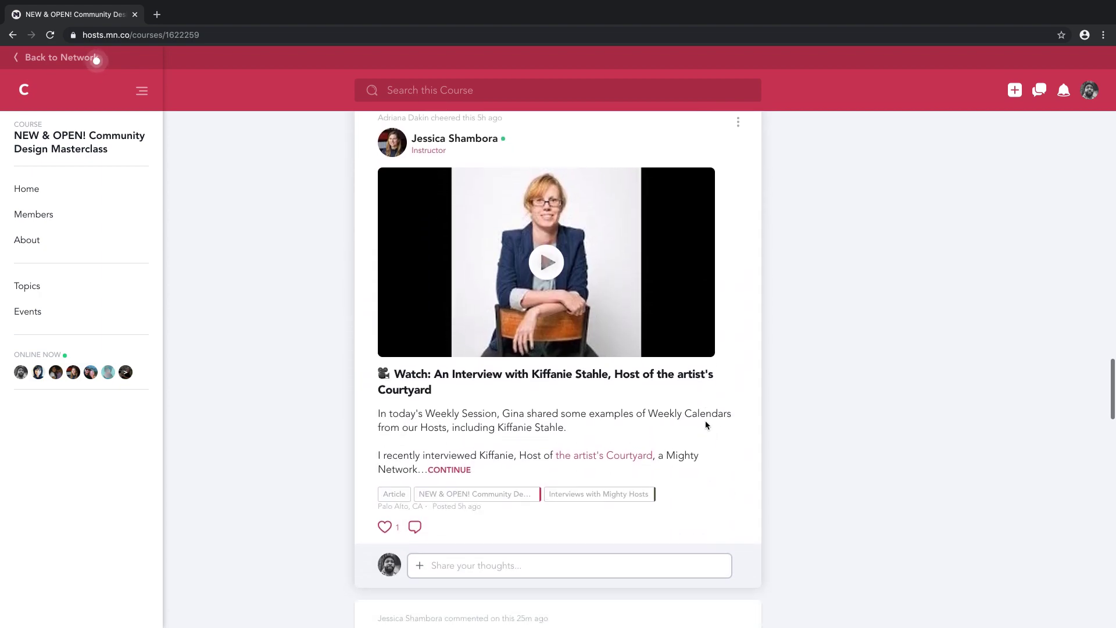
scroll(707, 425, up, 20)
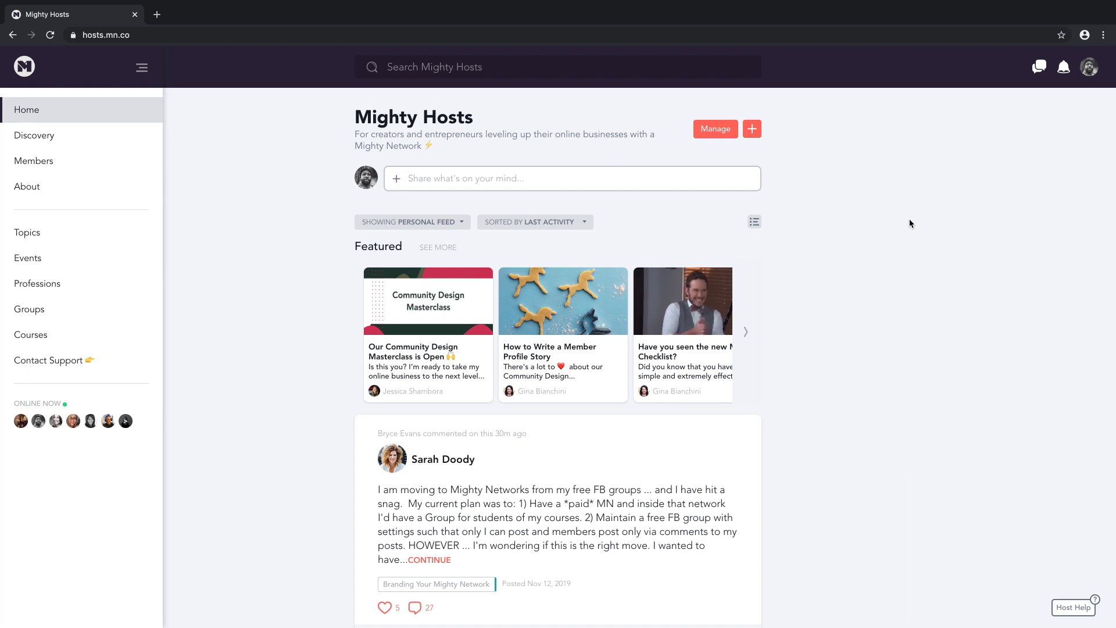
Open Network Settings from the profile avatar, browse the Mighty Checklist, and expand Choose Your General Settings.
click(1086, 69)
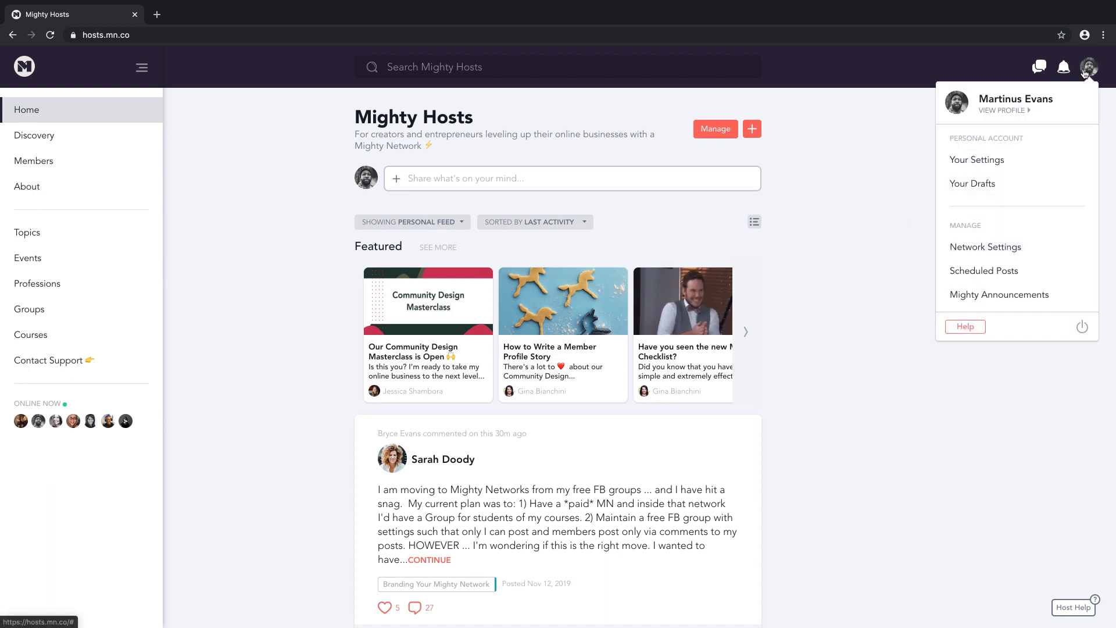
click(1024, 249)
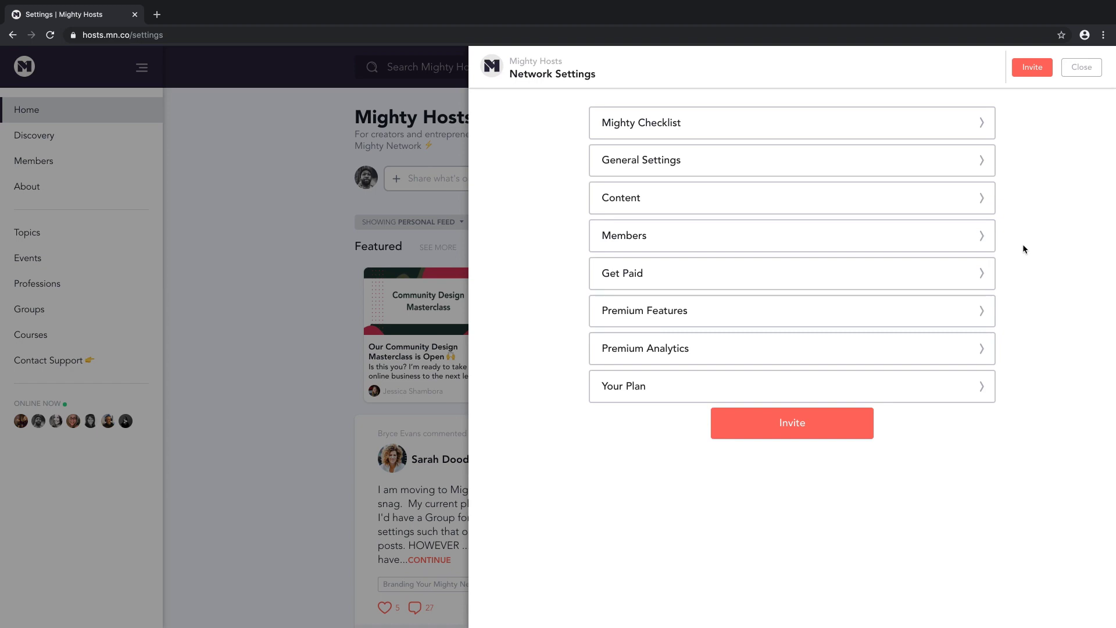
click(888, 134)
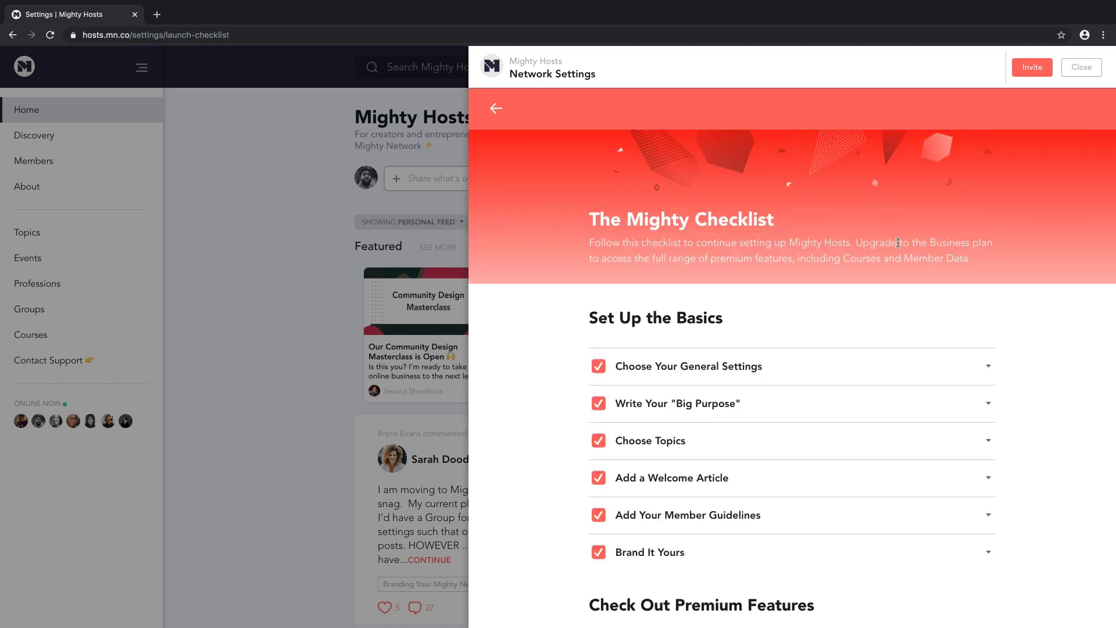
scroll(906, 235, down, 2)
scroll(913, 233, down, 8)
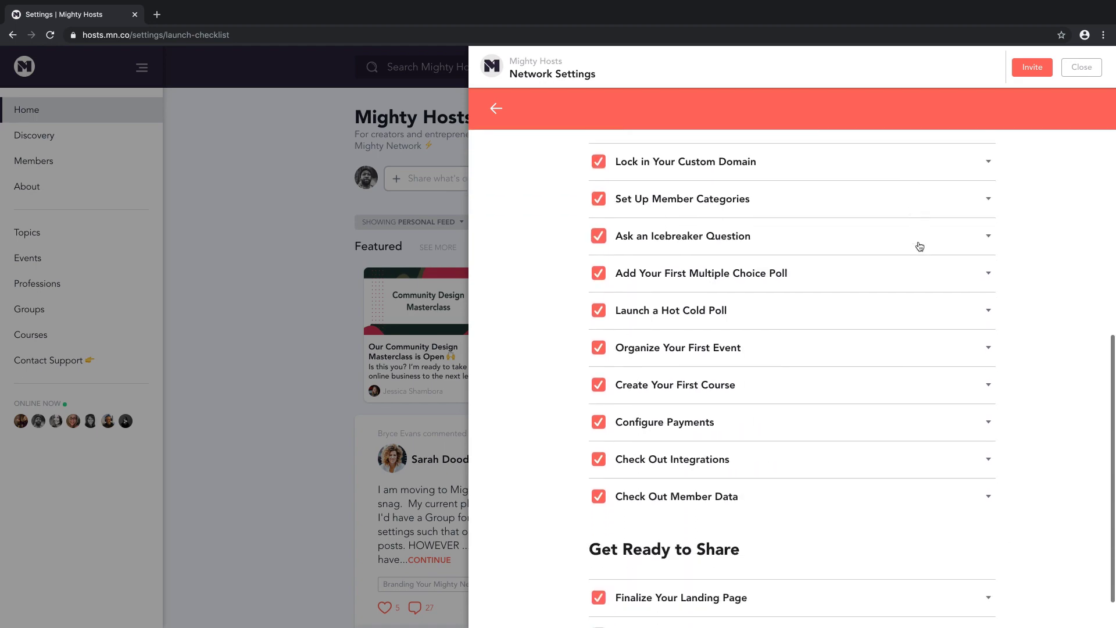
scroll(920, 246, up, 10)
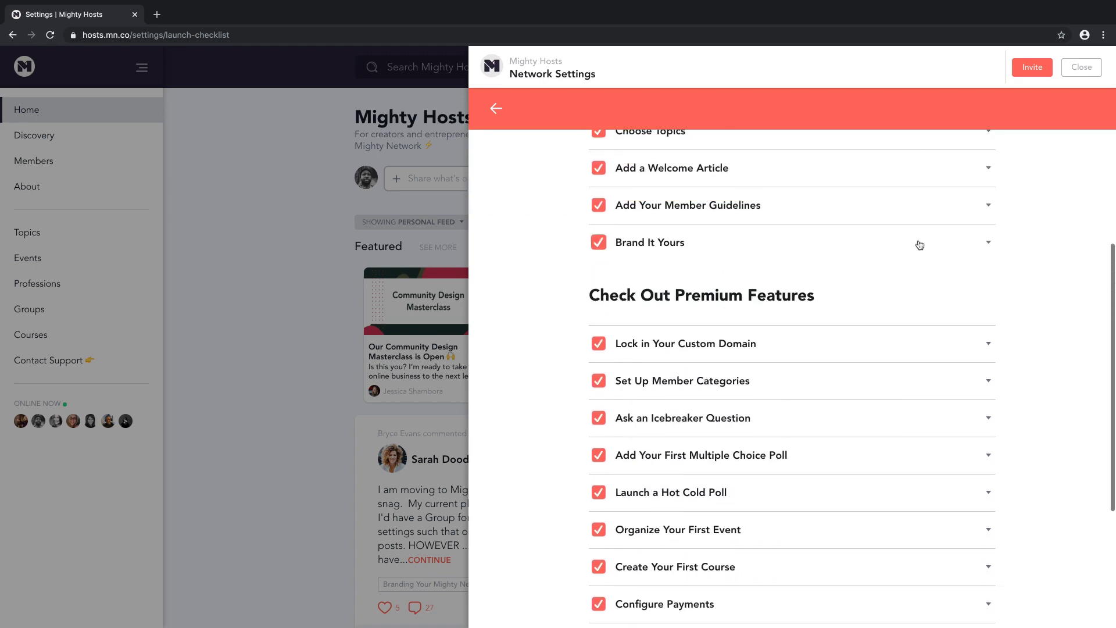
click(876, 370)
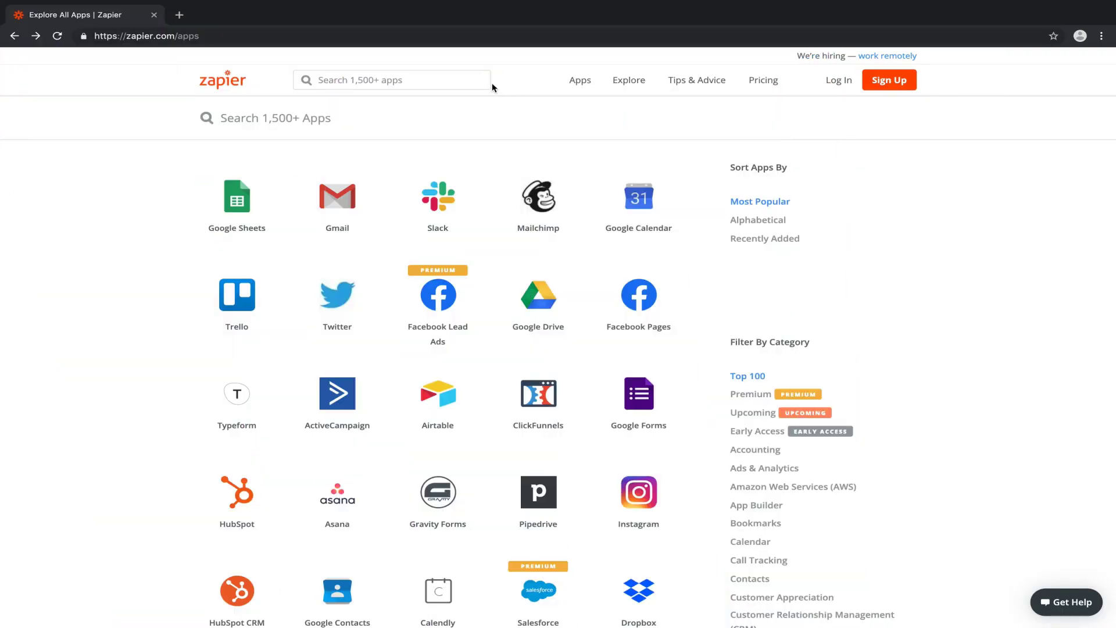
Search Zapier's apps for 'Mighty' and scroll through the Mighty Networks integrations page.
click(419, 79)
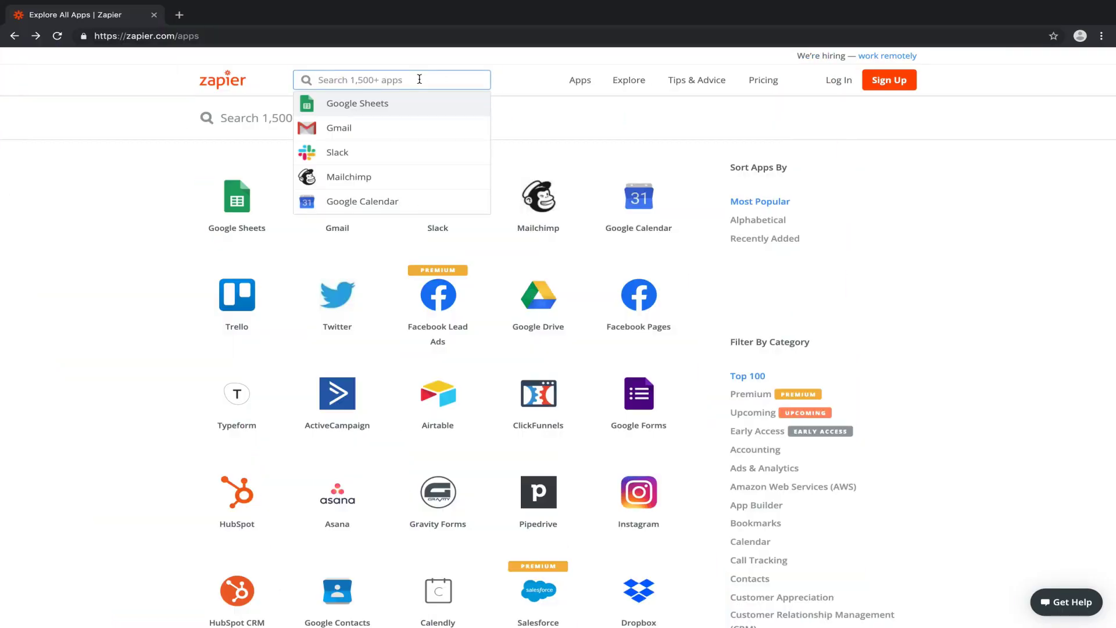
text(ighty)
click(417, 102)
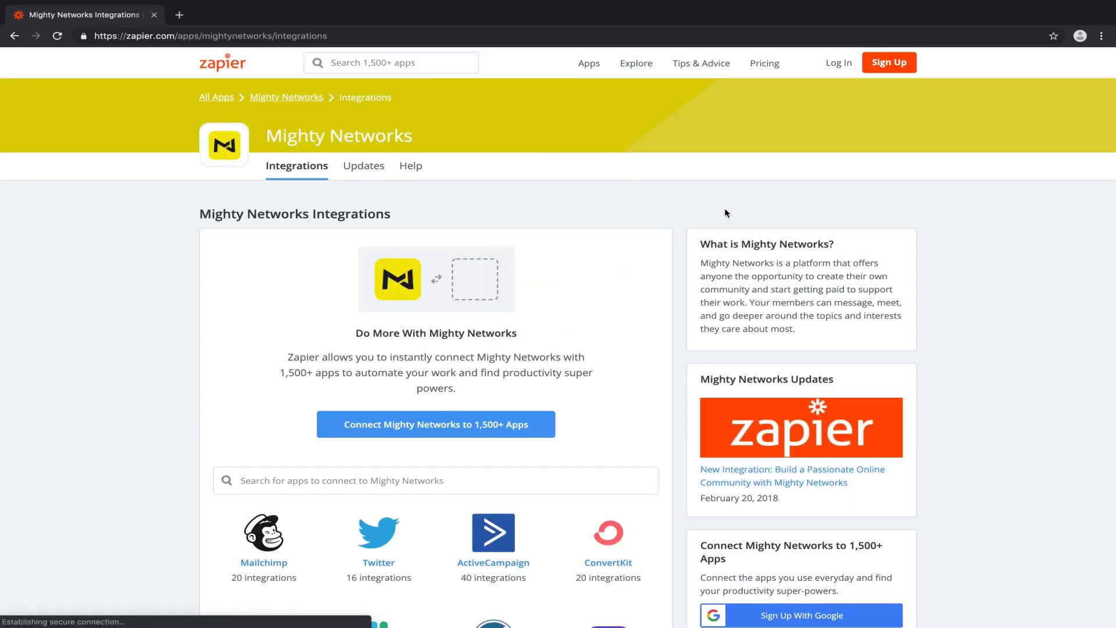
scroll(779, 318, down, 8)
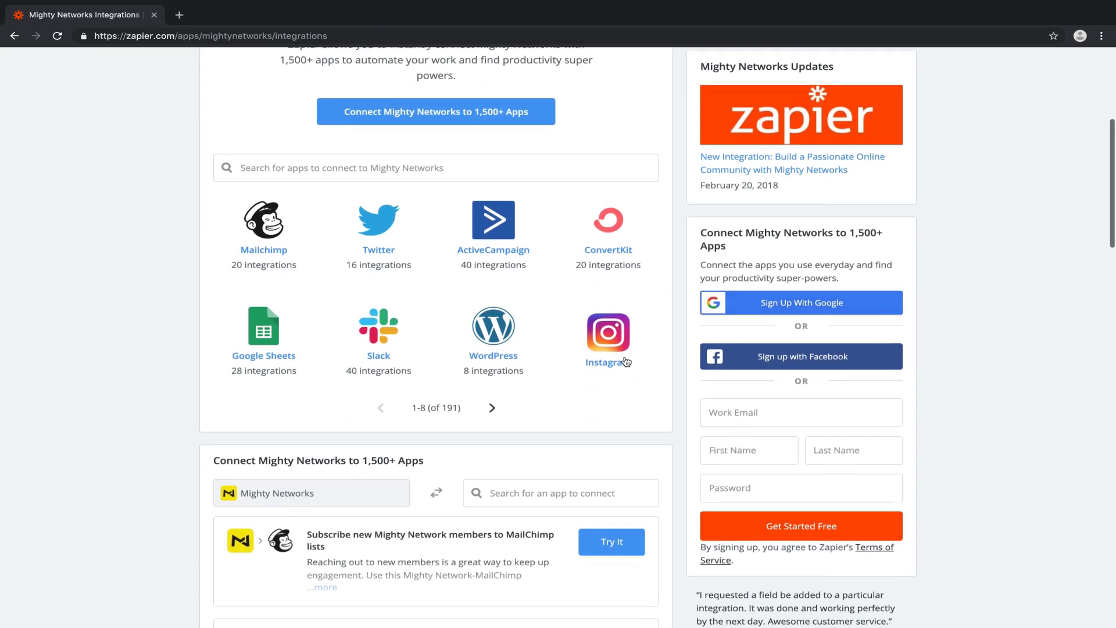
scroll(614, 365, down, 2)
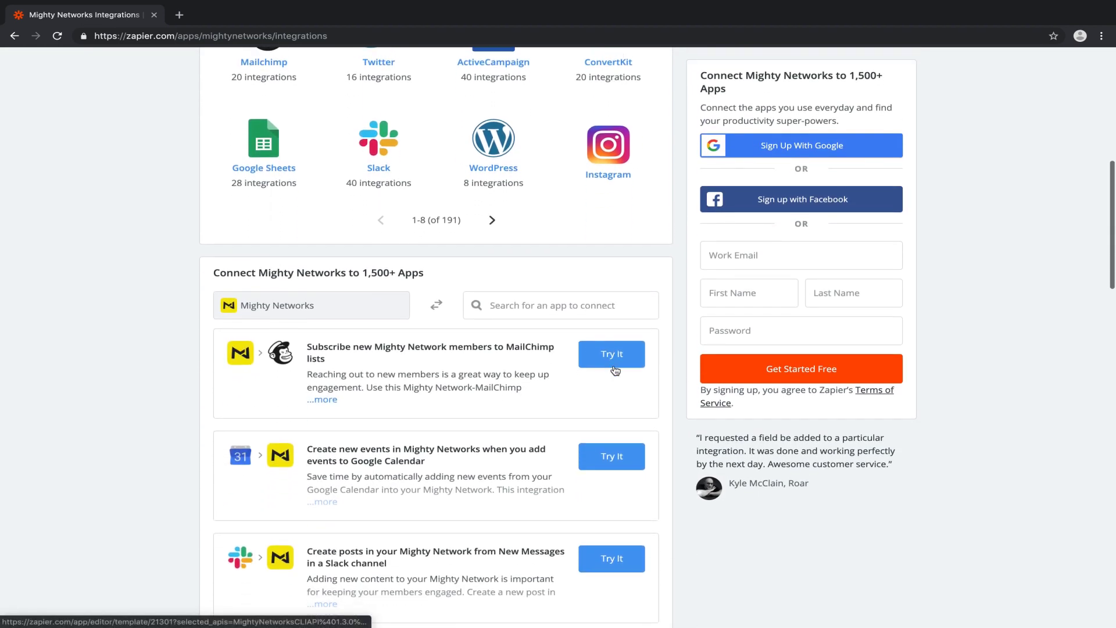
scroll(615, 370, down, 2)
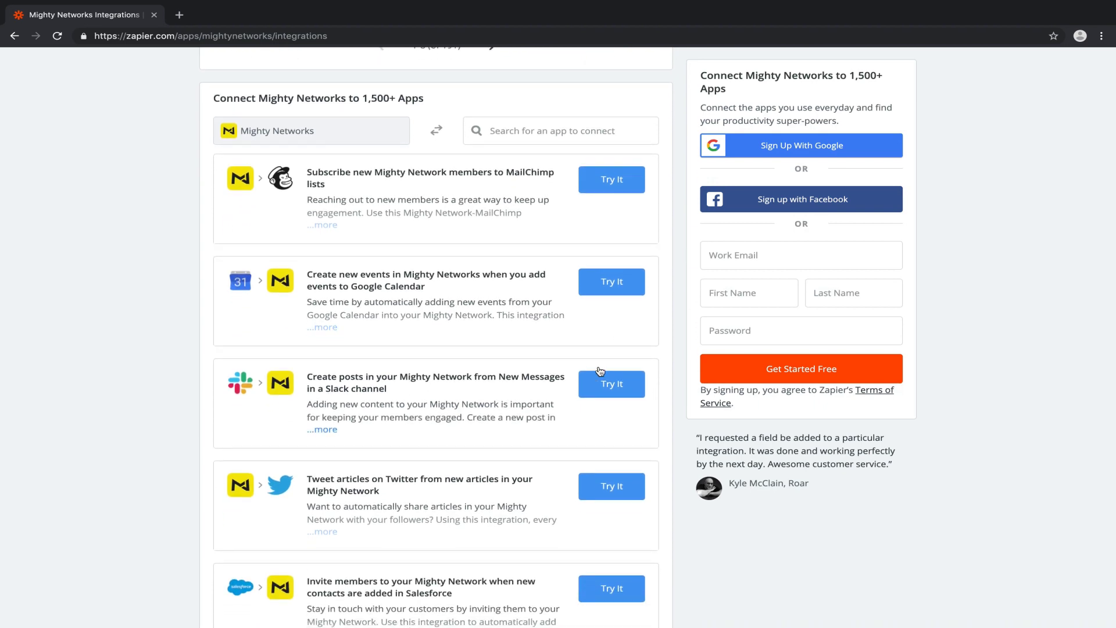
scroll(581, 421, down, 1)
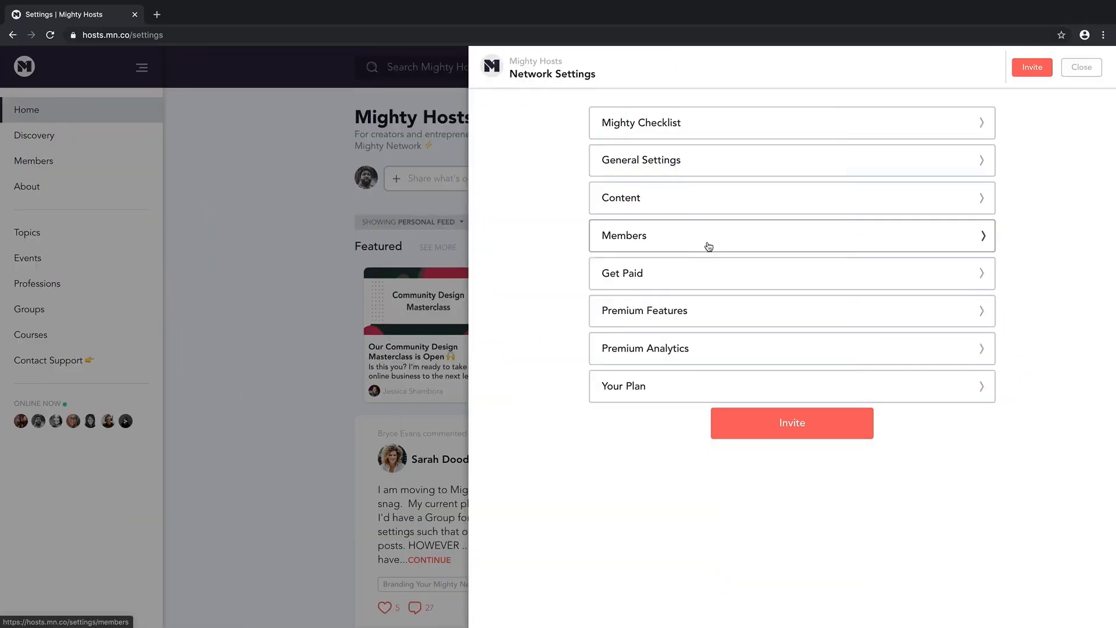
Open the Members settings and go to its Download Member List page.
click(709, 247)
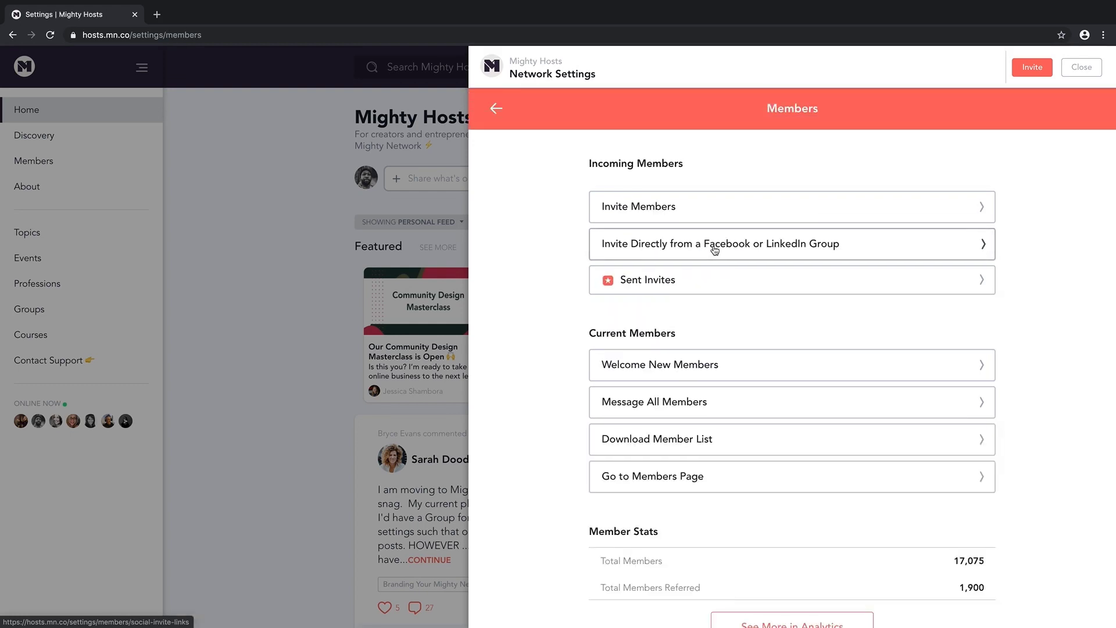
scroll(968, 336, down, 1)
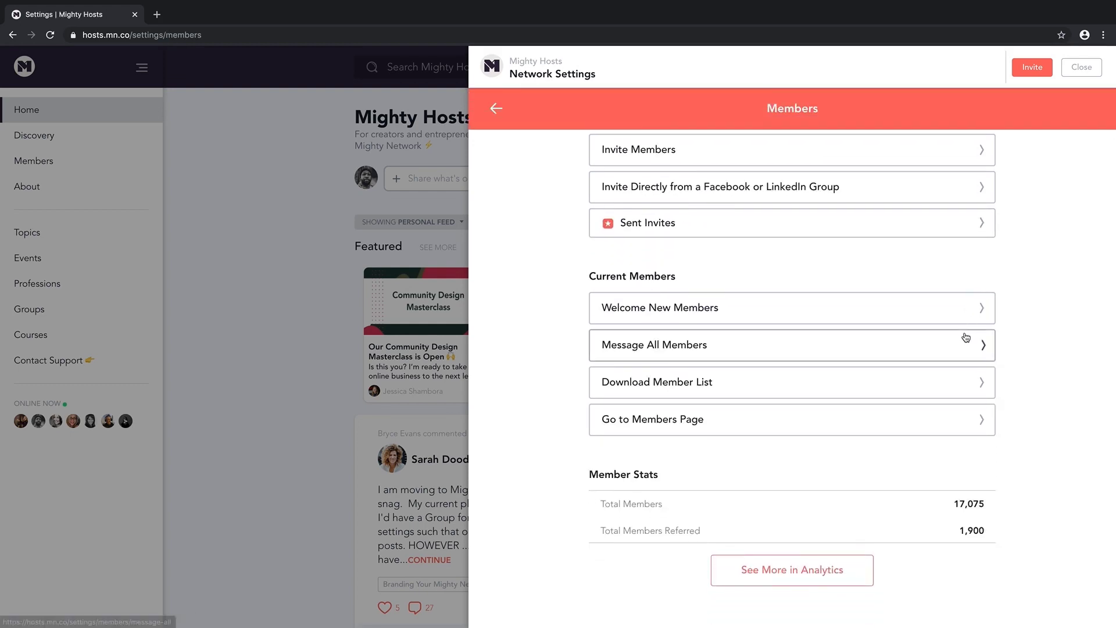
click(820, 391)
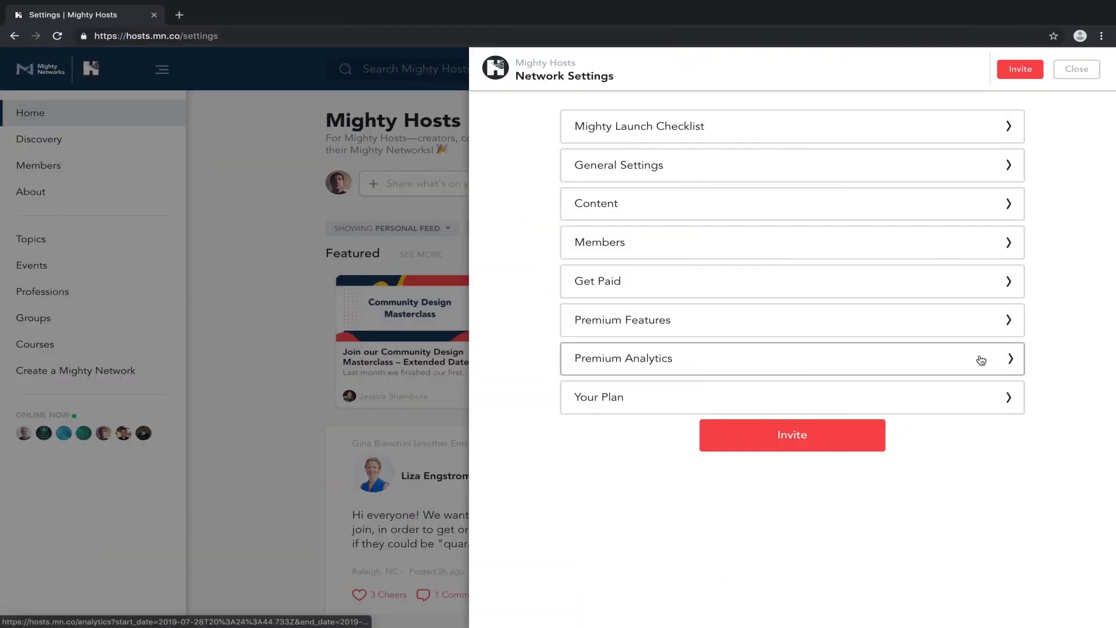
Open Premium Analytics and switch the network growth chart to Weekly.
click(981, 360)
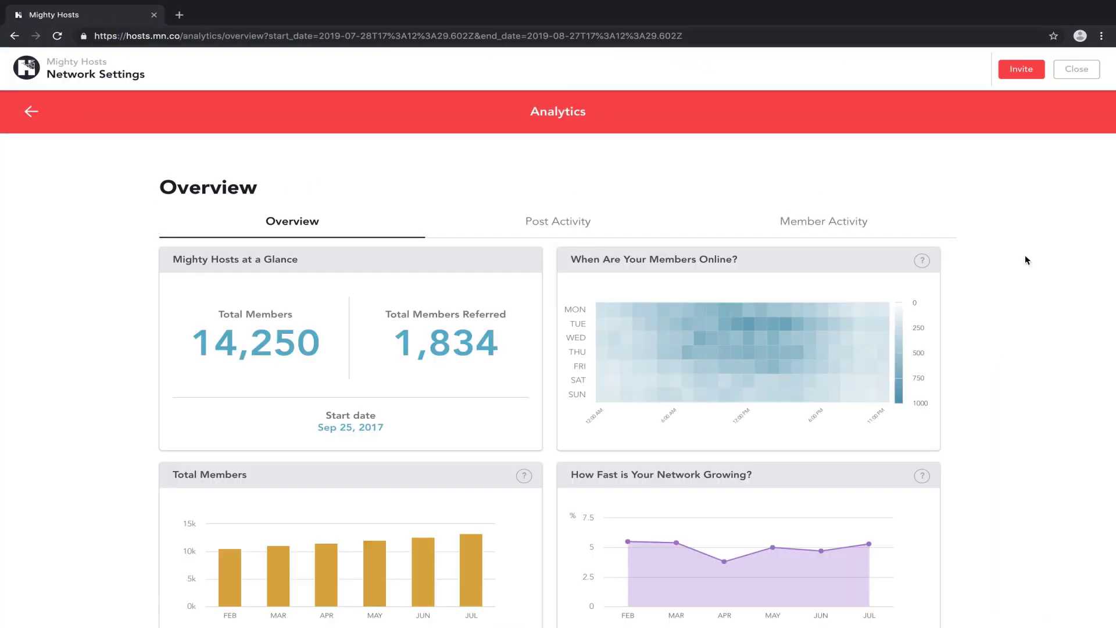
scroll(748, 319, down, 4)
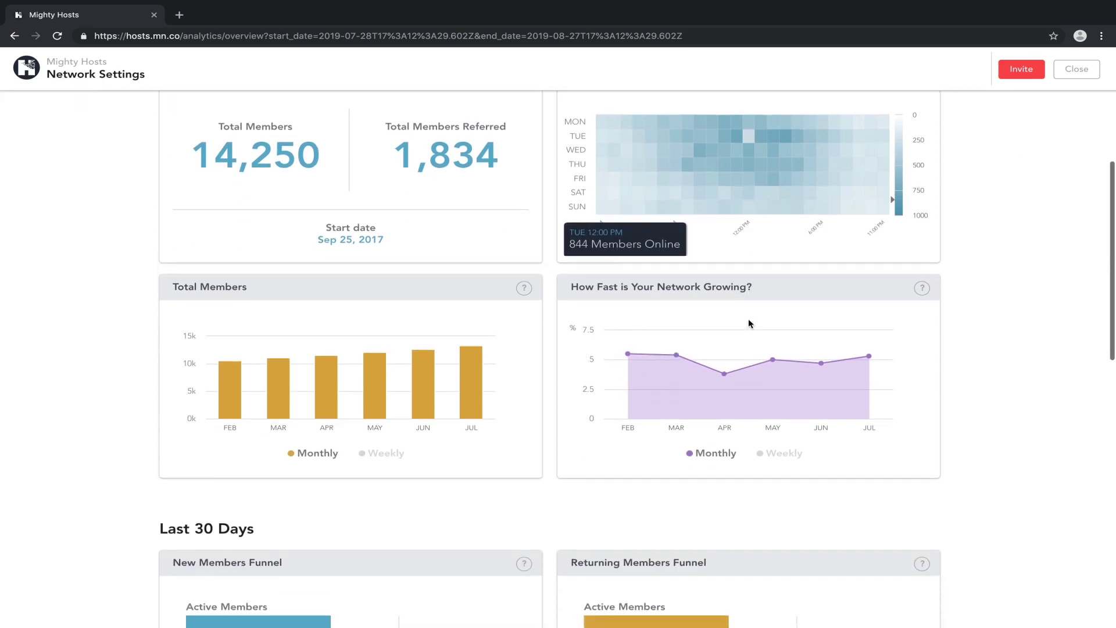
click(778, 410)
Show the Post Activity chart with Quick Posts hidden.
scroll(772, 437, down, 3)
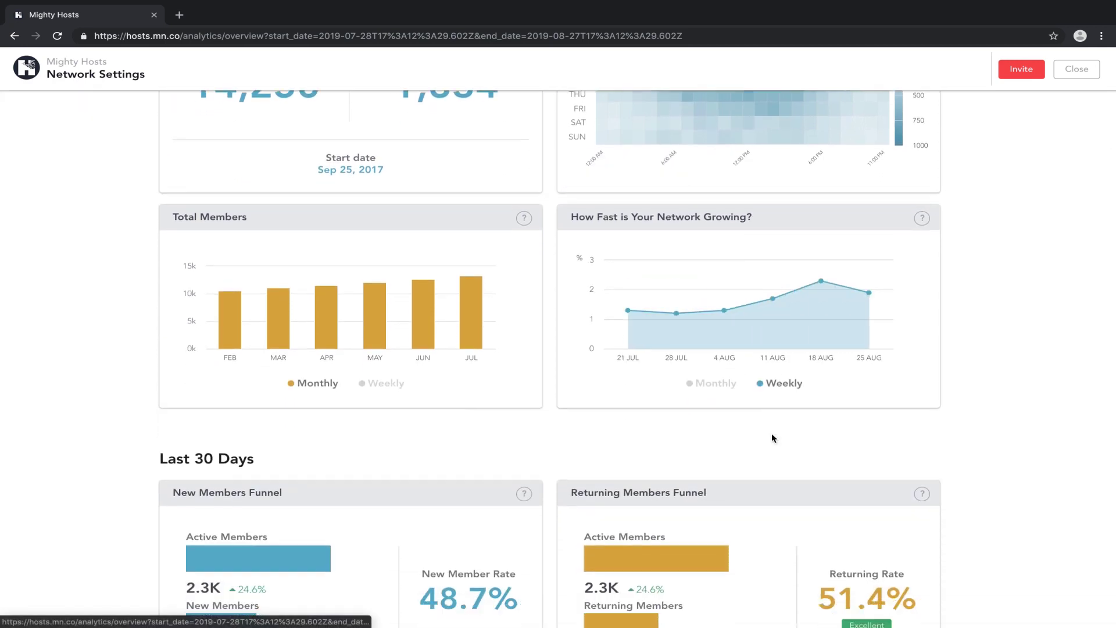
scroll(772, 438, down, 3)
scroll(774, 438, up, 10)
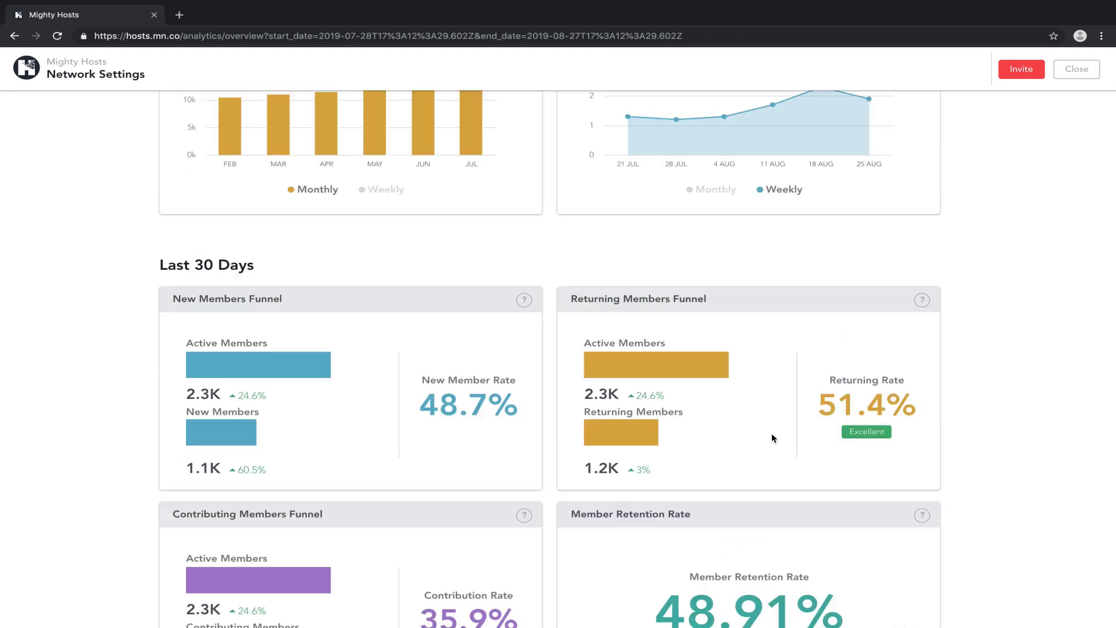
click(572, 224)
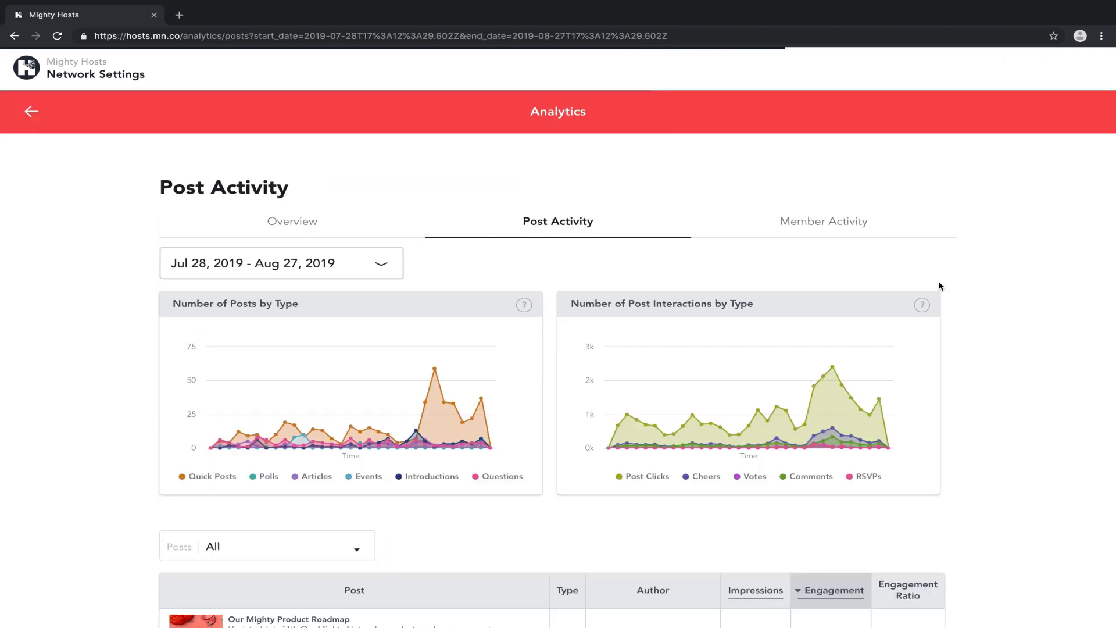
click(197, 477)
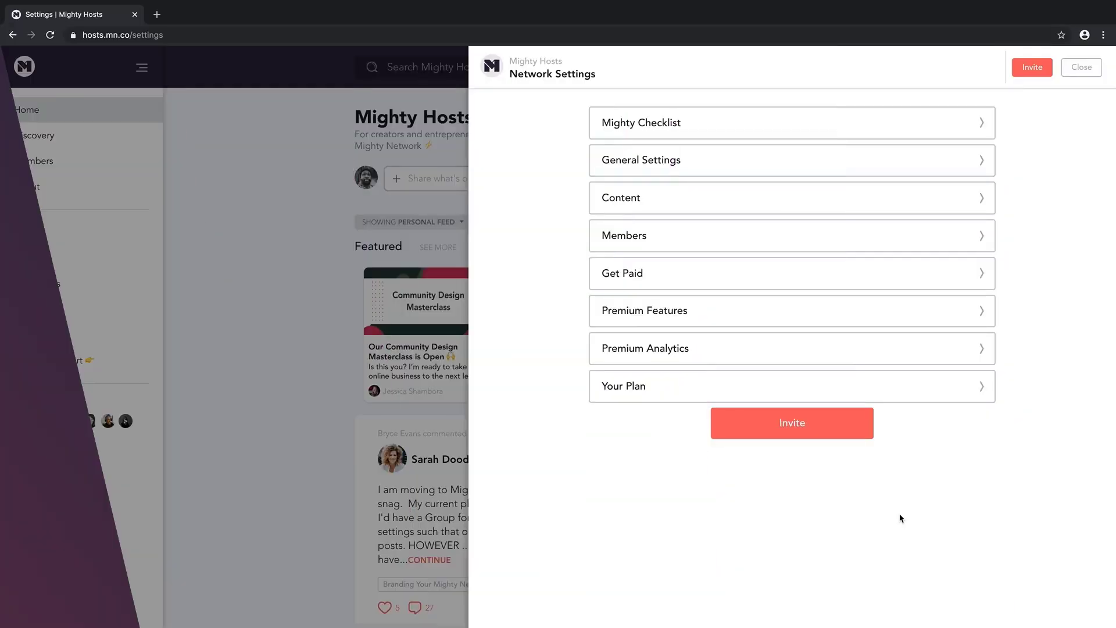
View the Upgrade Your Plan options from Your Plan in Network Settings.
click(866, 389)
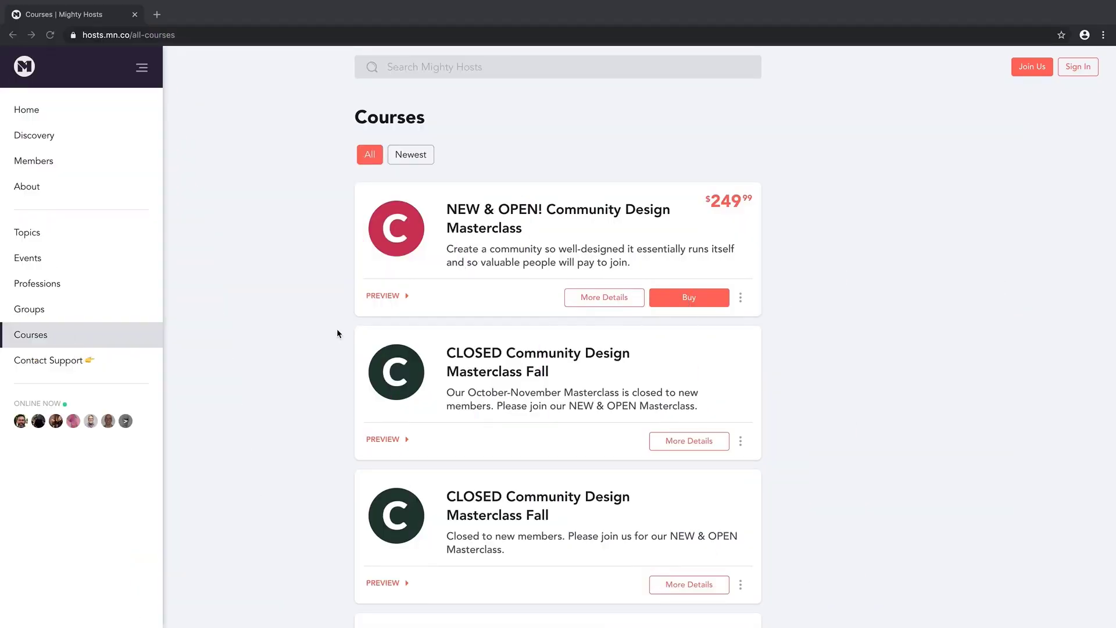
Open More Details on the $249.99 Community Design Masterclass course card.
click(603, 296)
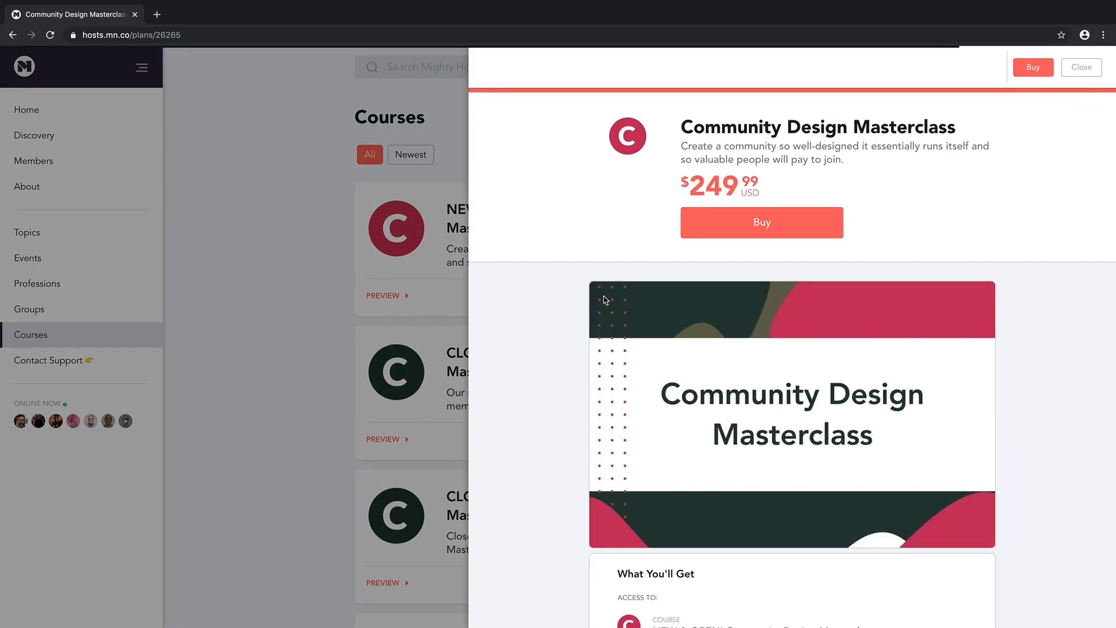